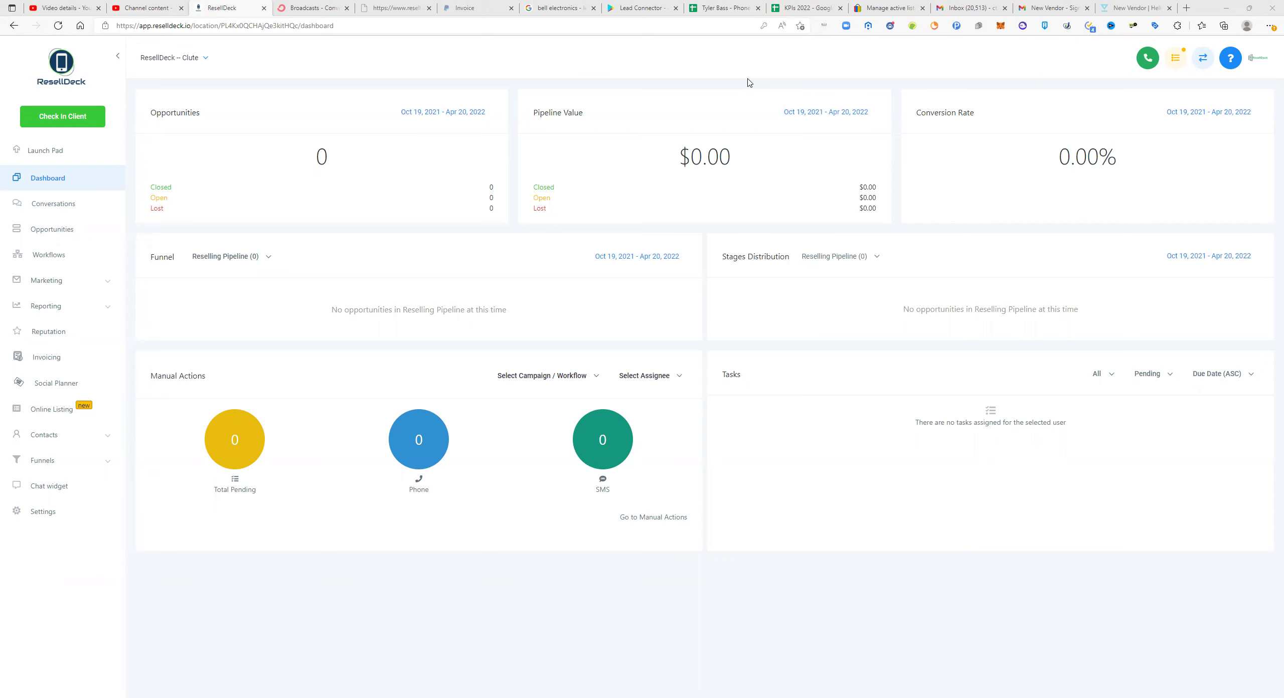
Step: Expand the Funnels section in the ResellDeck sidebar to show its pages
left_click(55, 467)
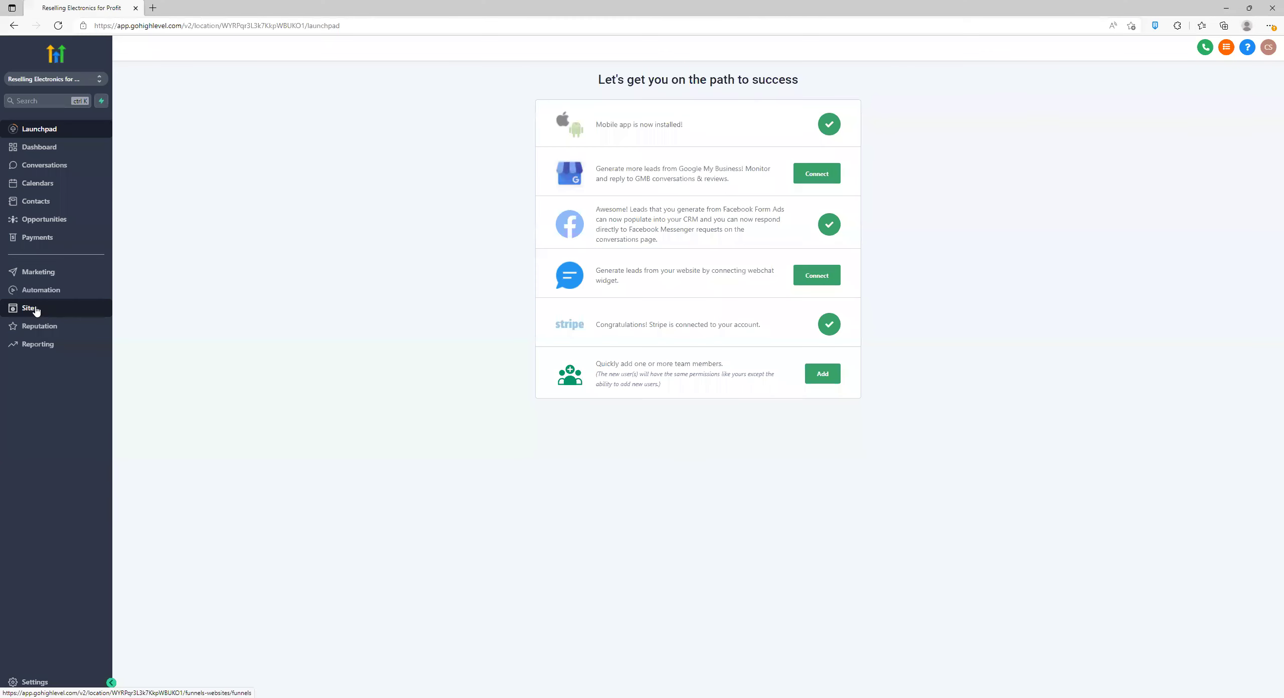
Step: Open the GoHighLevel Sites page to see the funnels list
left_click(35, 310)
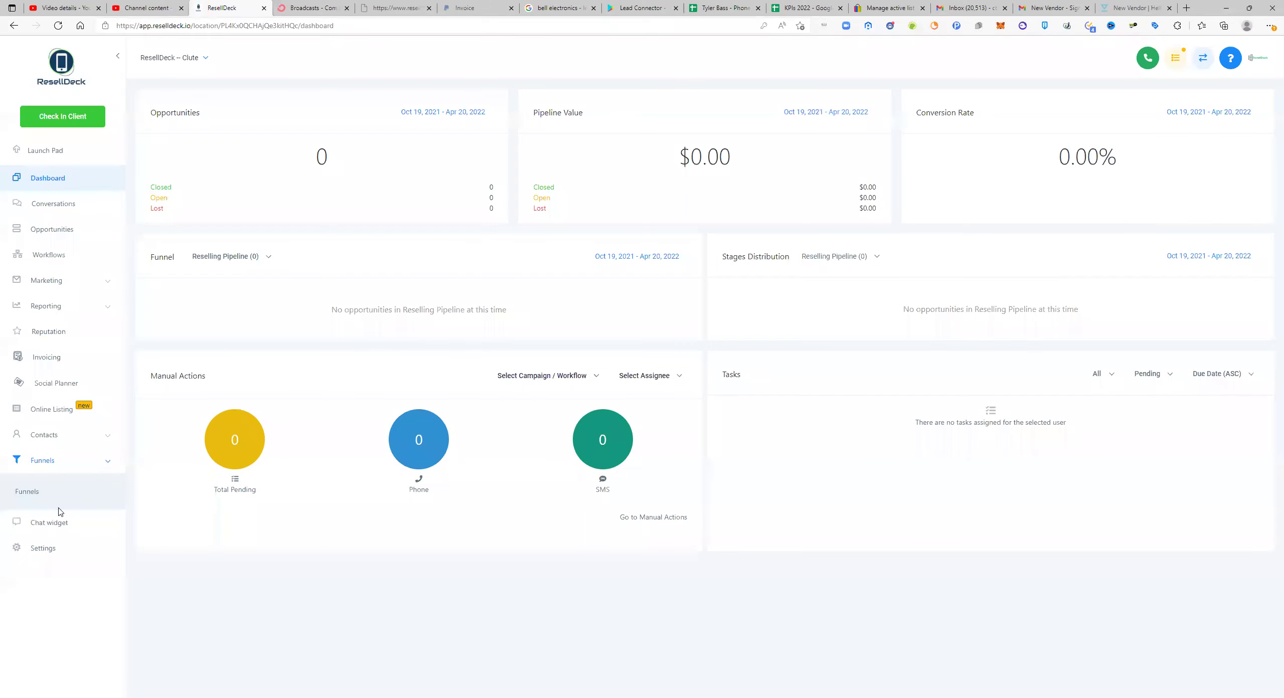
Step: View the Bill of Sale funnel, then open Repeat Customer Bill of Sale's step editing options
left_click(28, 492)
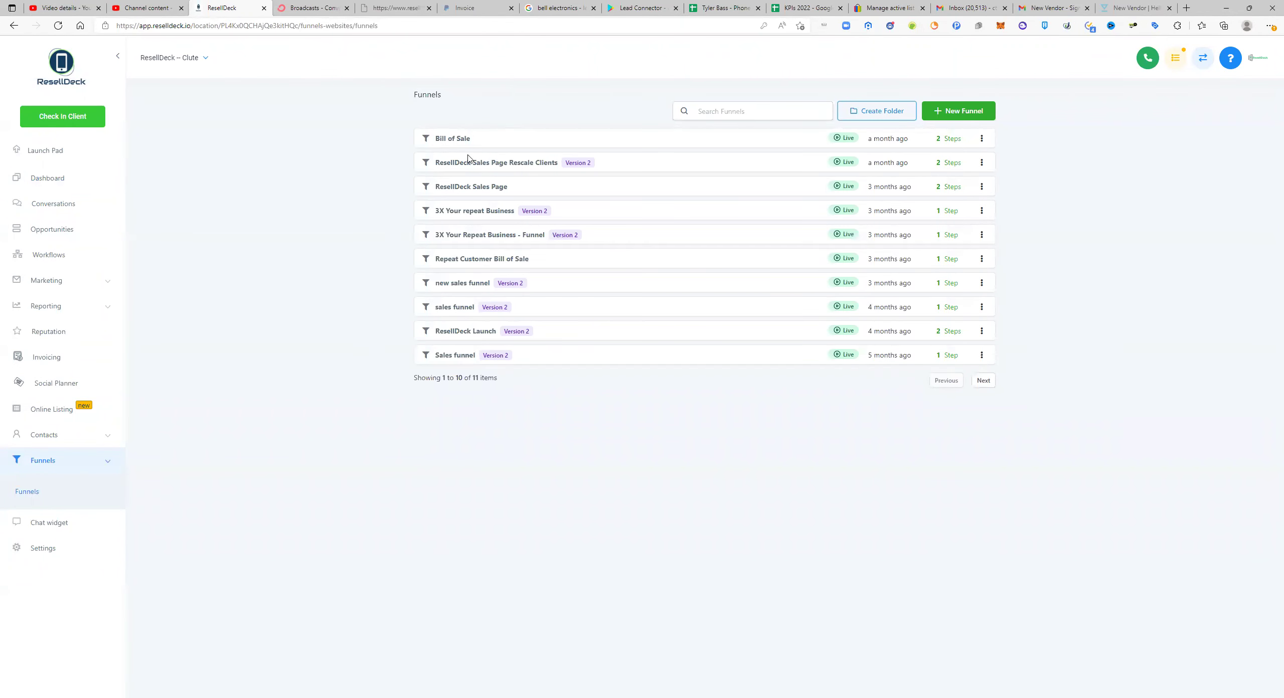
left_click(441, 143)
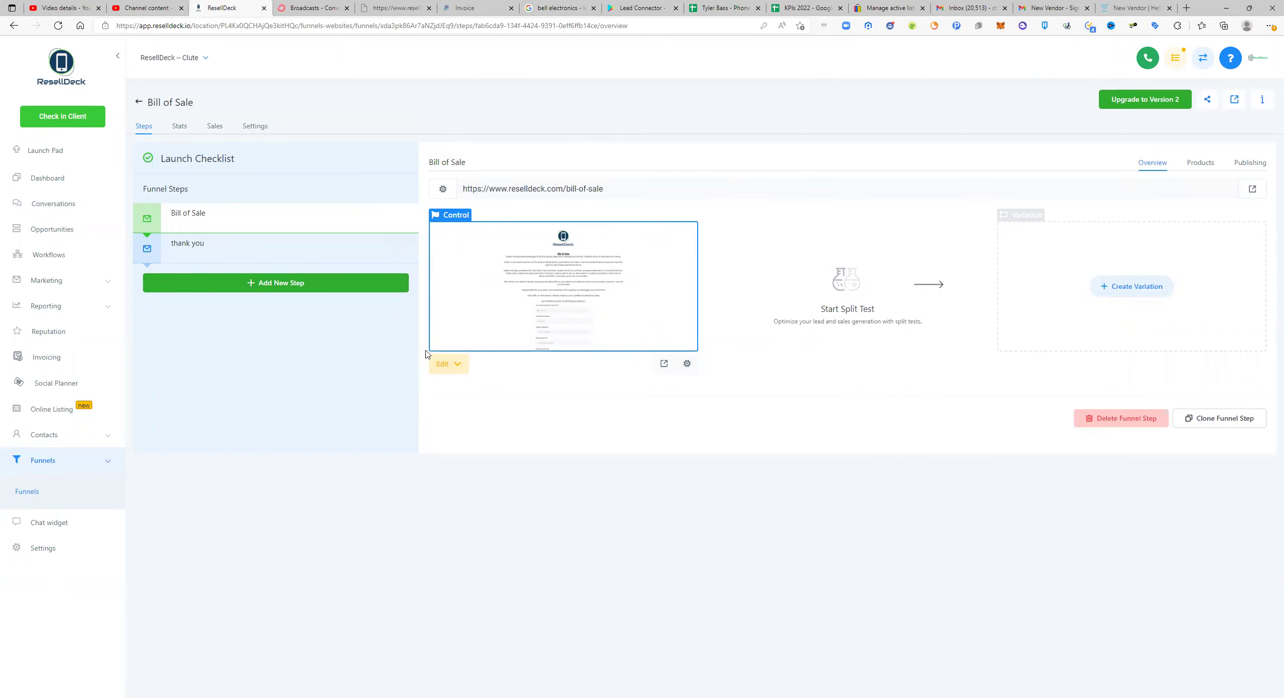
left_click(141, 102)
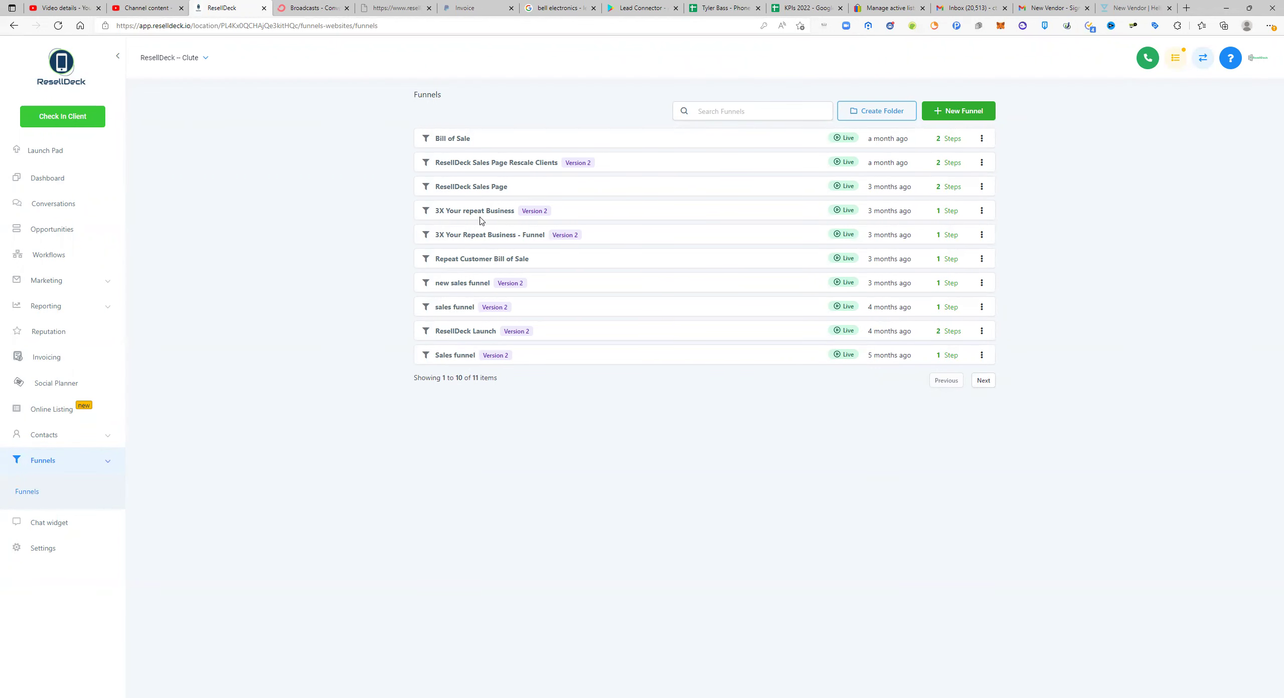
left_click(465, 259)
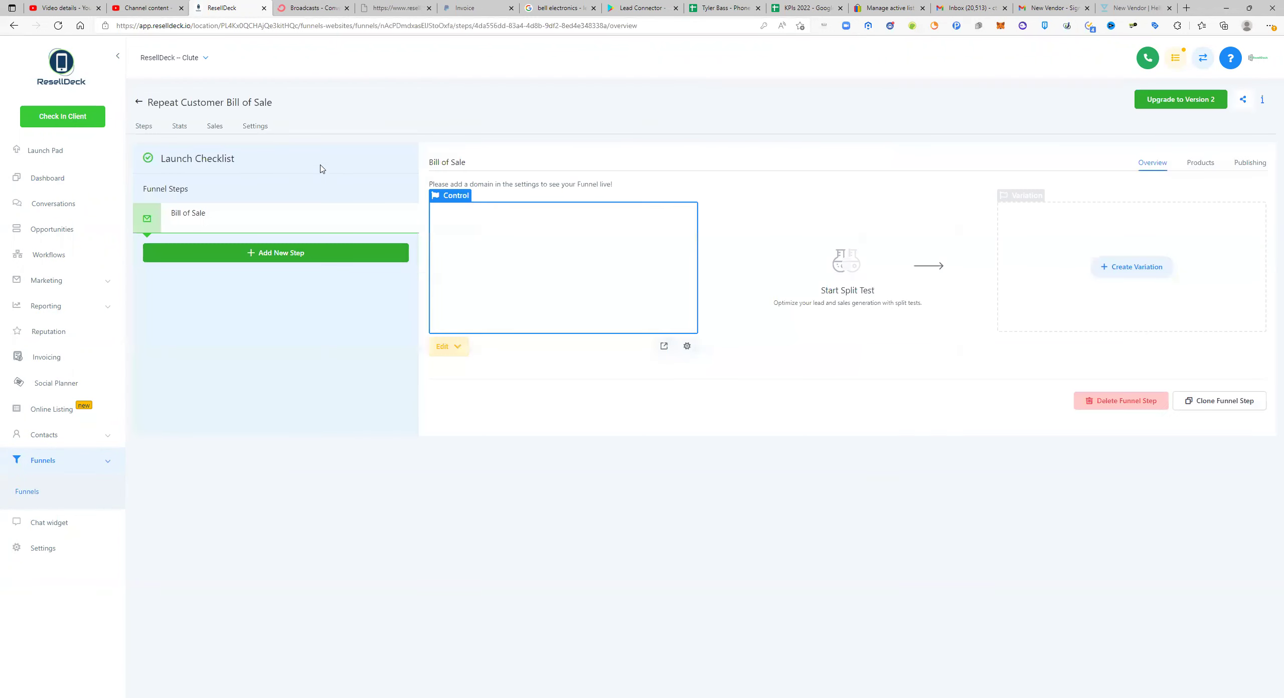
left_click(444, 346)
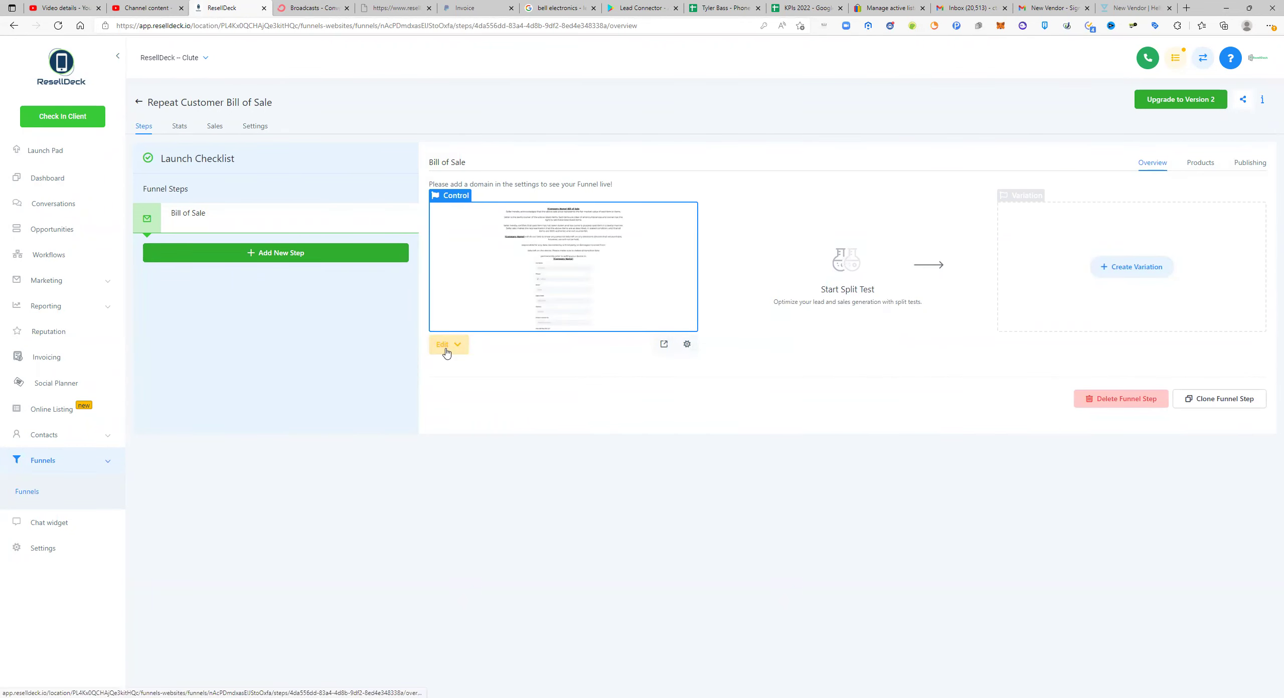
mouse_move(444, 345)
left_click(454, 373)
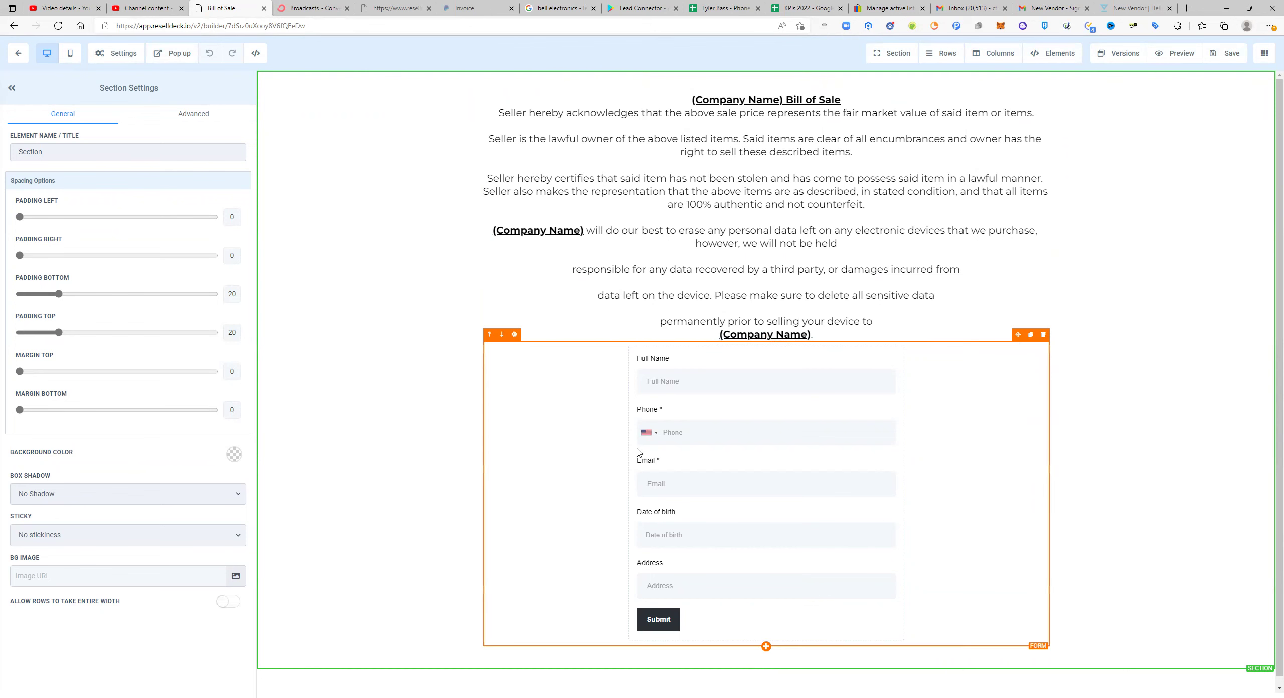
scroll(742, 472, "down", 1)
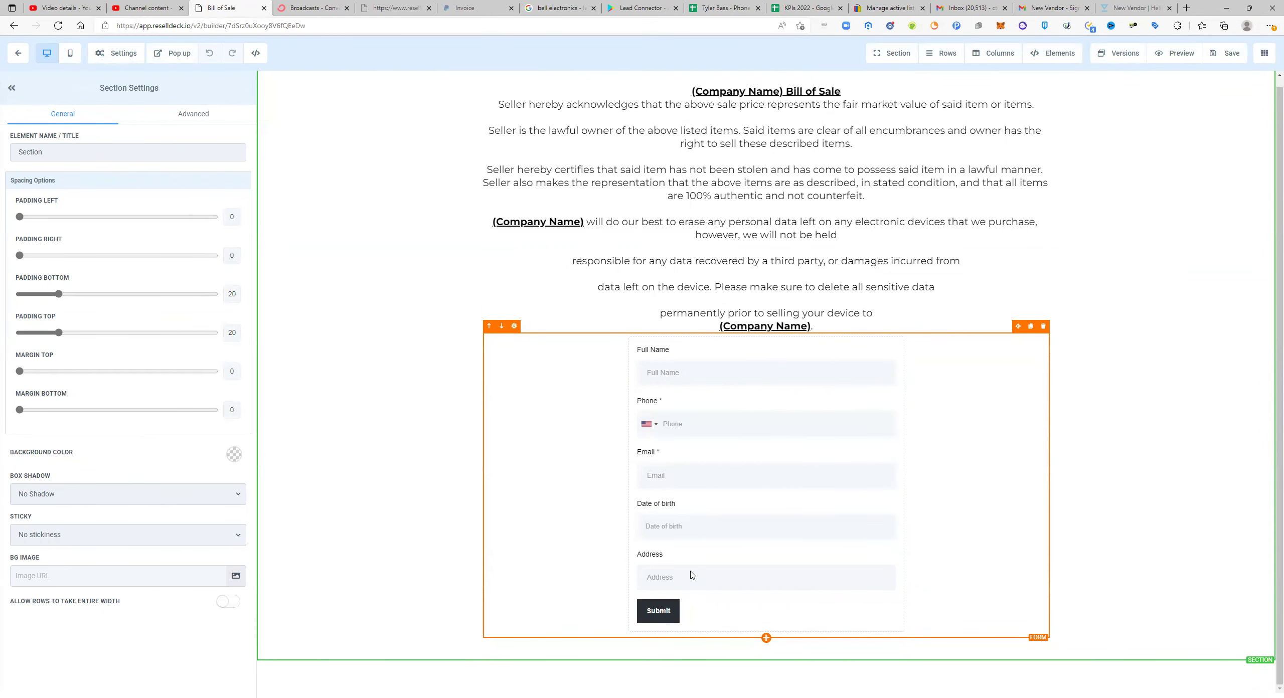
scroll(749, 439, "up", 1)
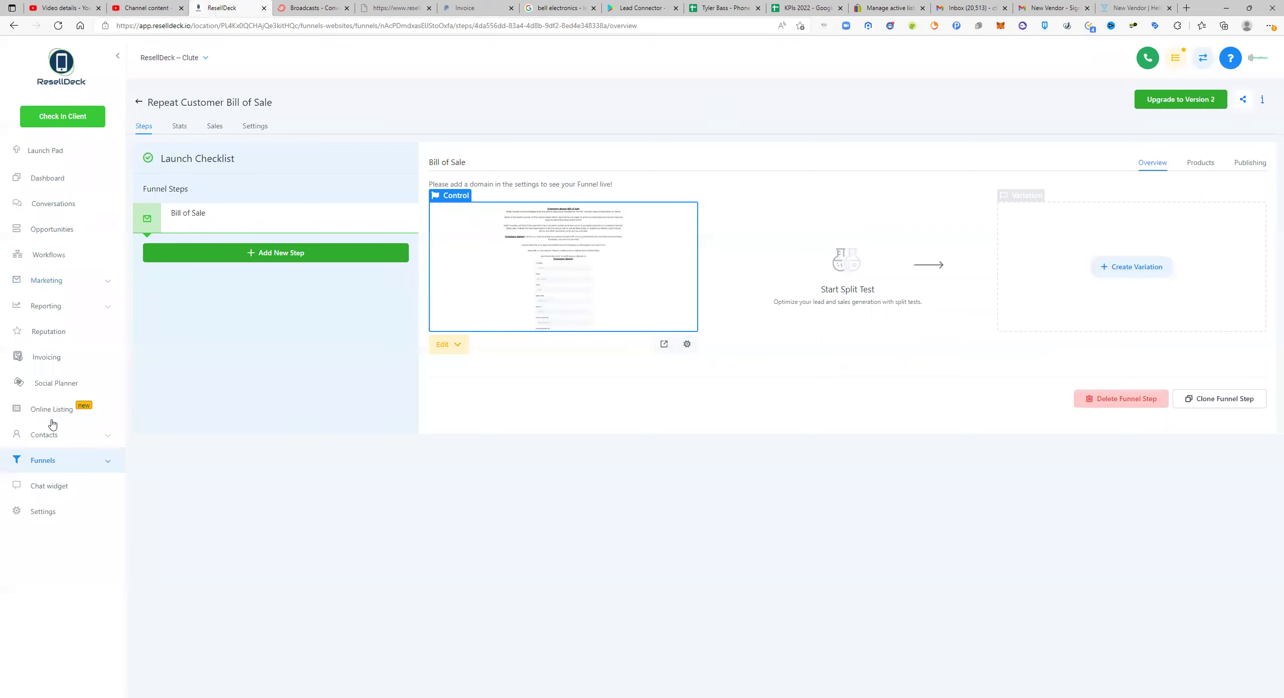
Step: Leave the Bill of Sale form unsaved and open the Bill of Sale copy copy form
left_click(64, 282)
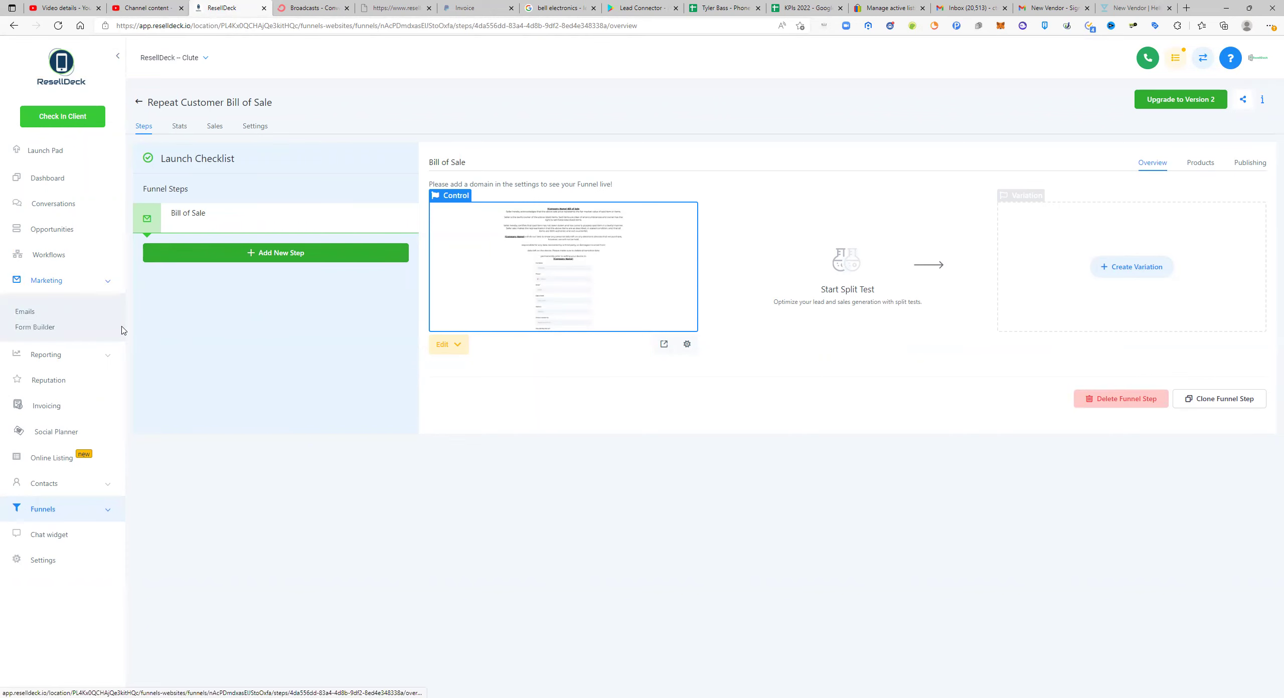
left_click(38, 328)
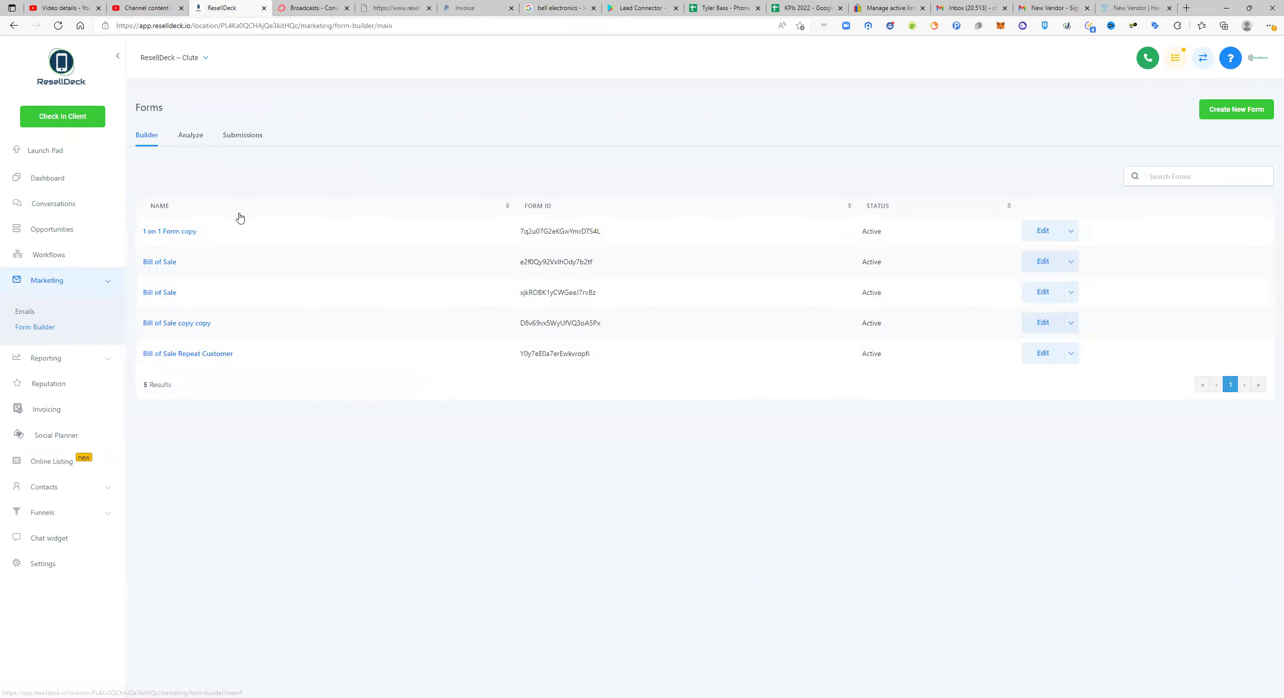
left_click(156, 266)
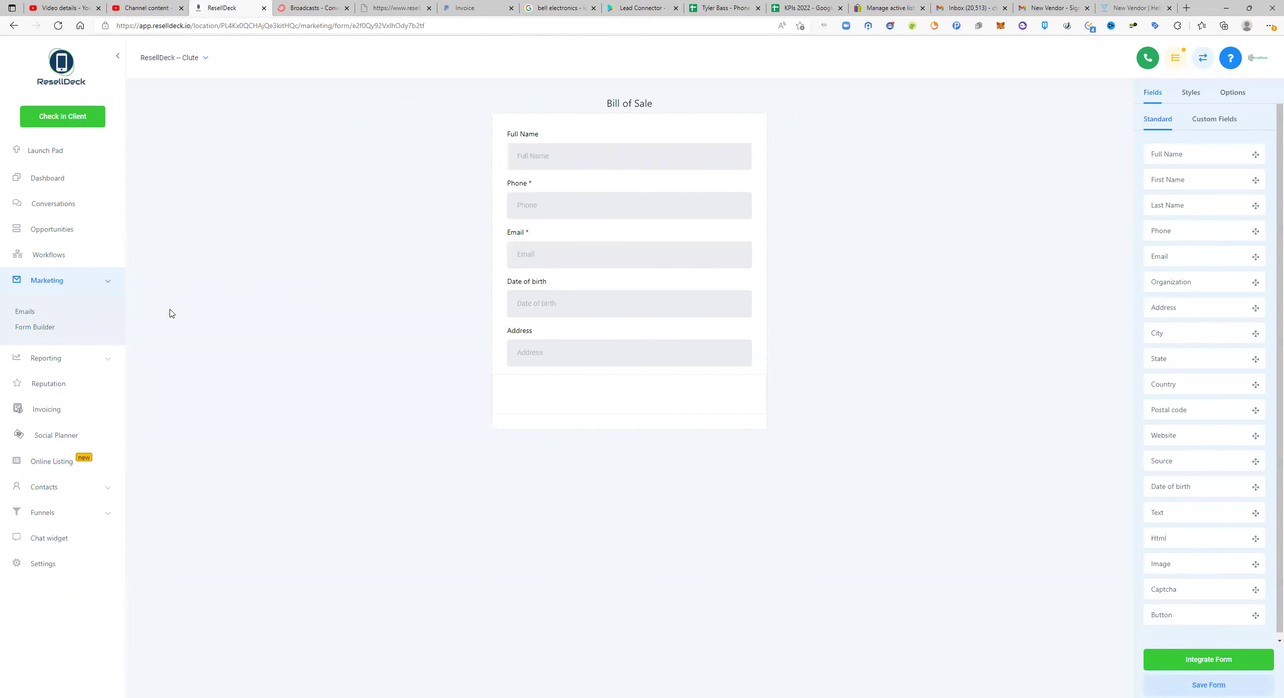
left_click(13, 26)
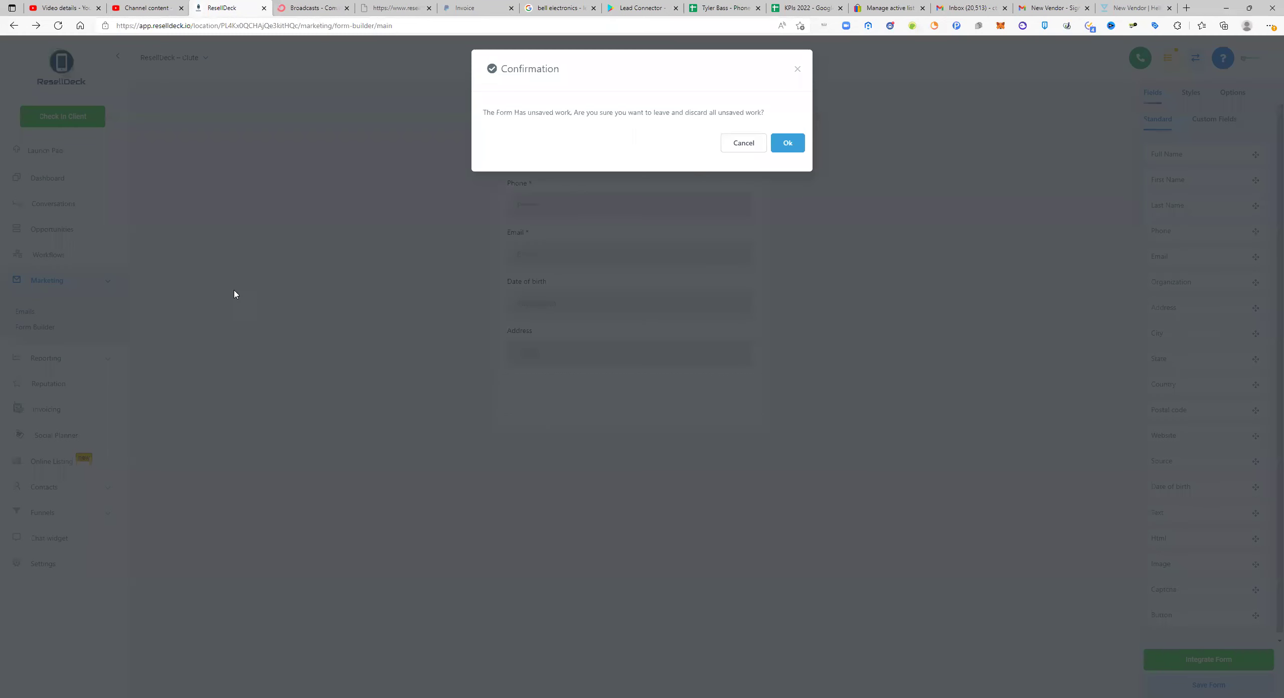
left_click(787, 143)
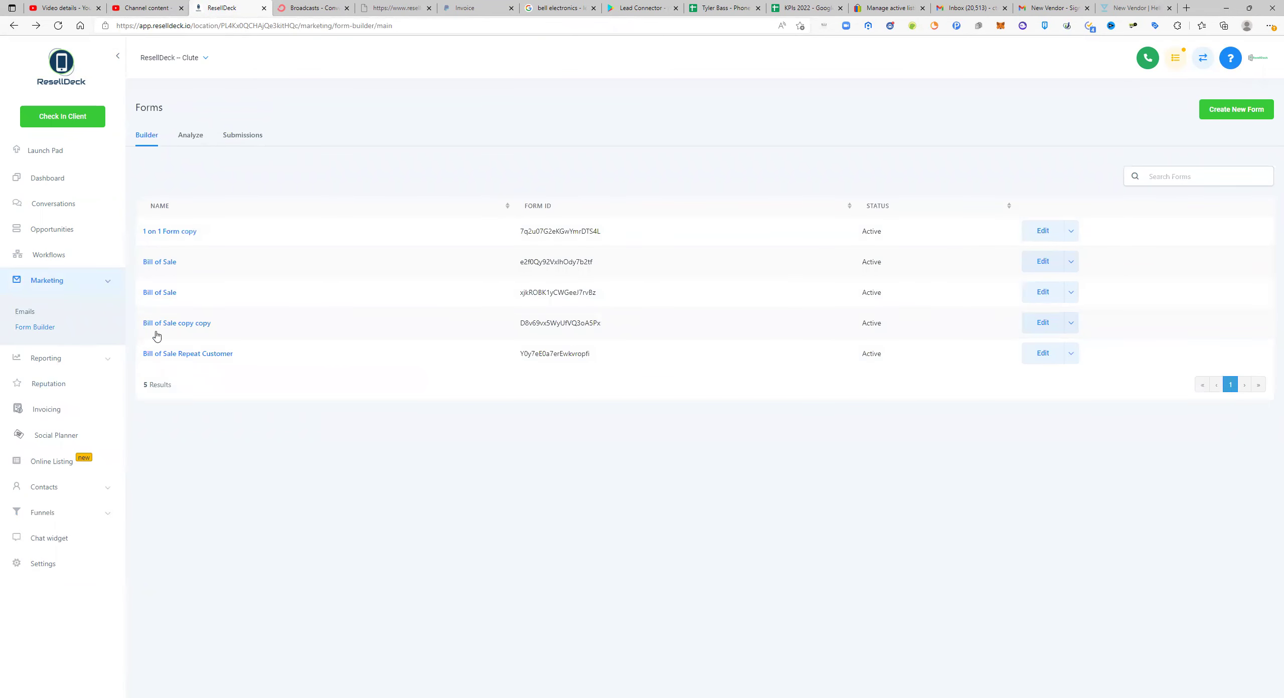
left_click(164, 324)
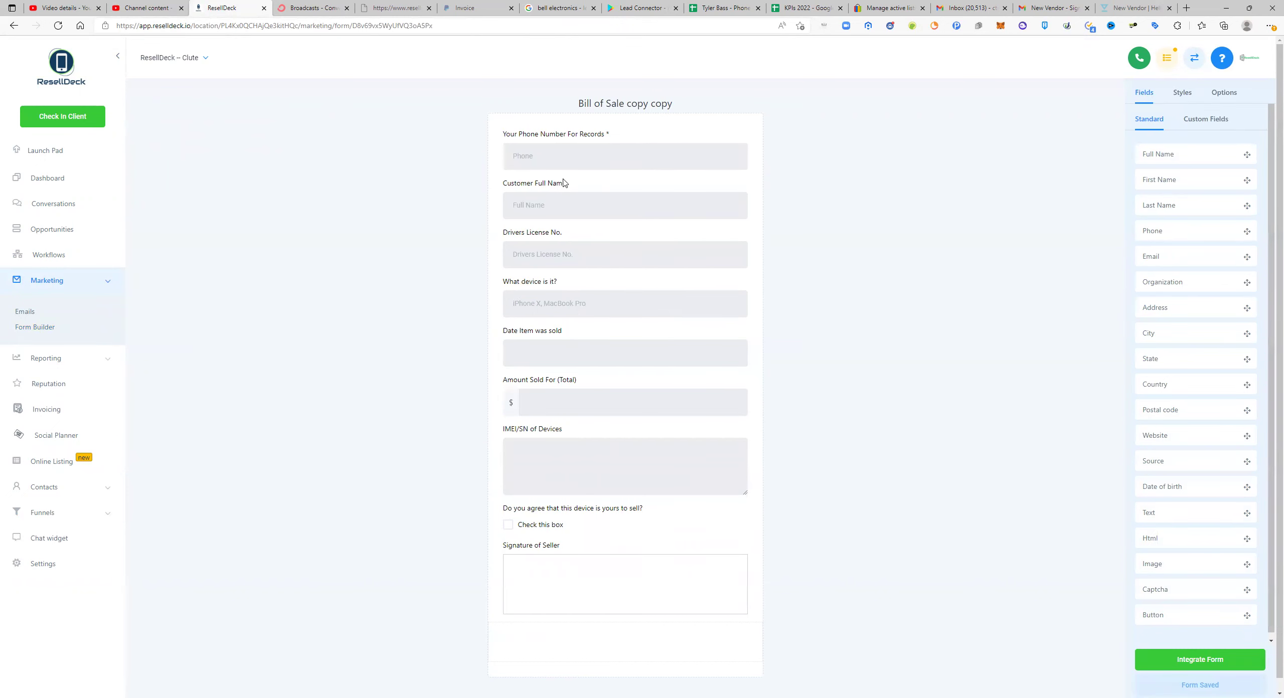
Step: Inspect the Phone, Customer Full Name, Drivers License No. and device fields, then show Custom Fields
left_click(595, 159)
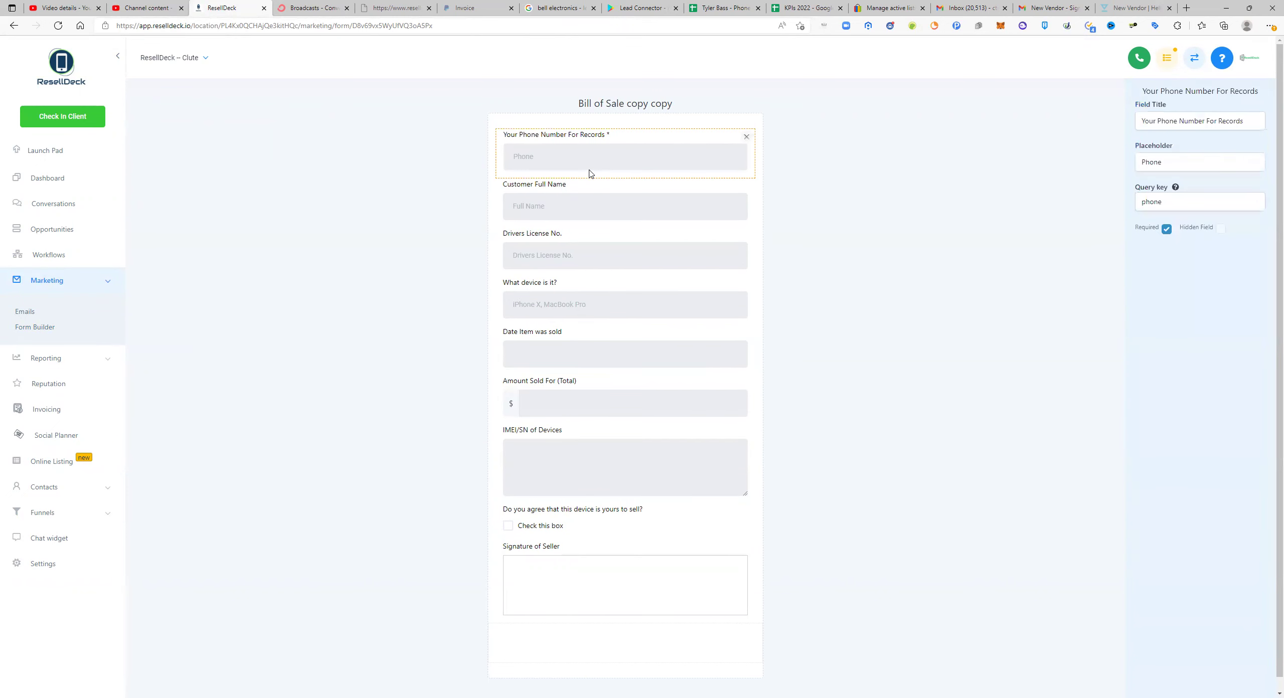
left_click(685, 203)
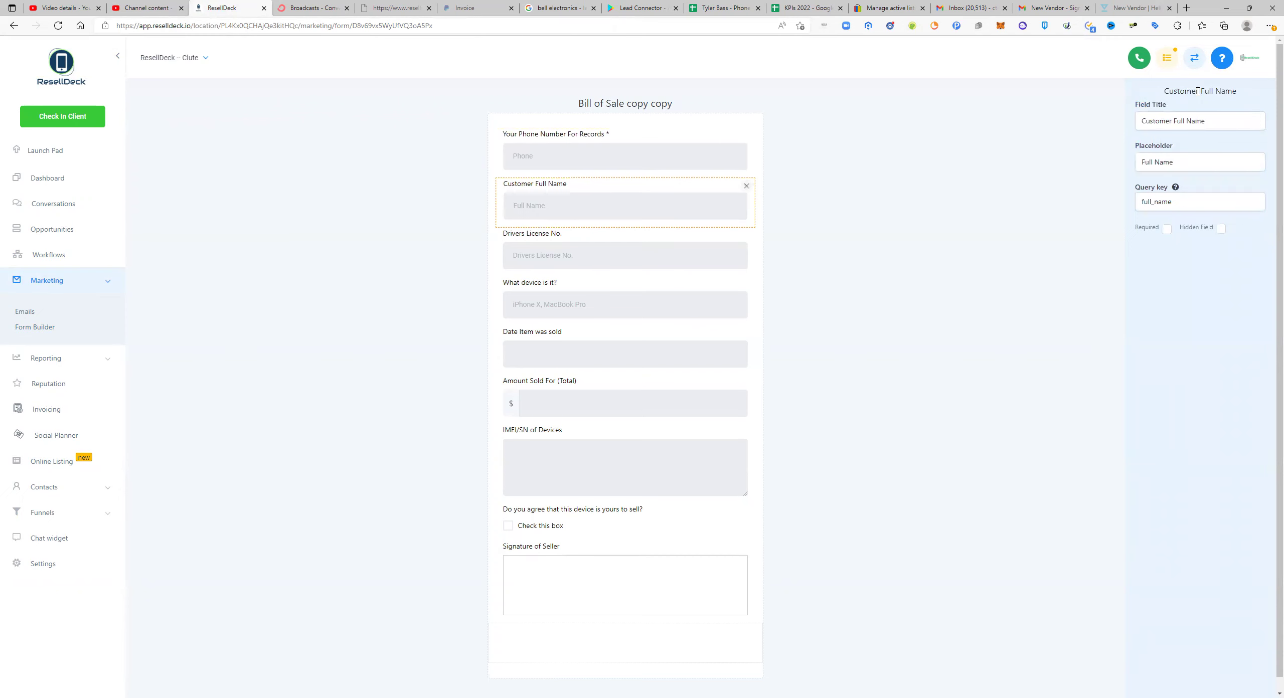
left_click(561, 254)
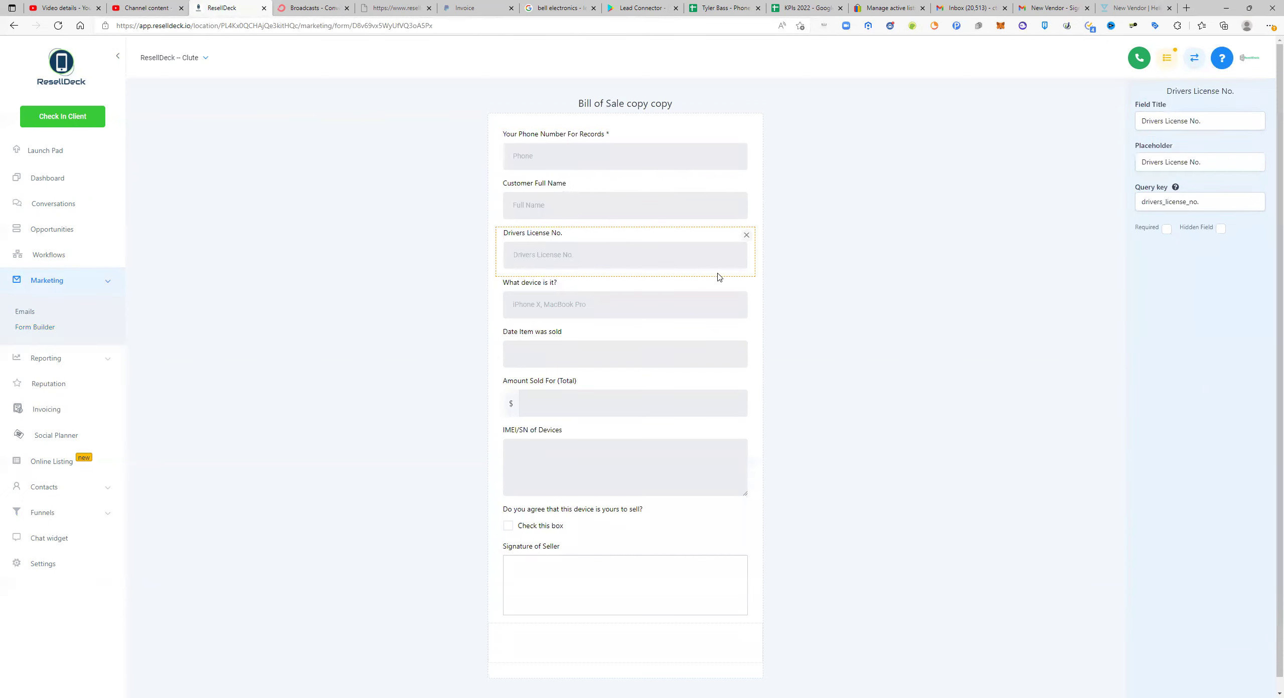
left_click(681, 317)
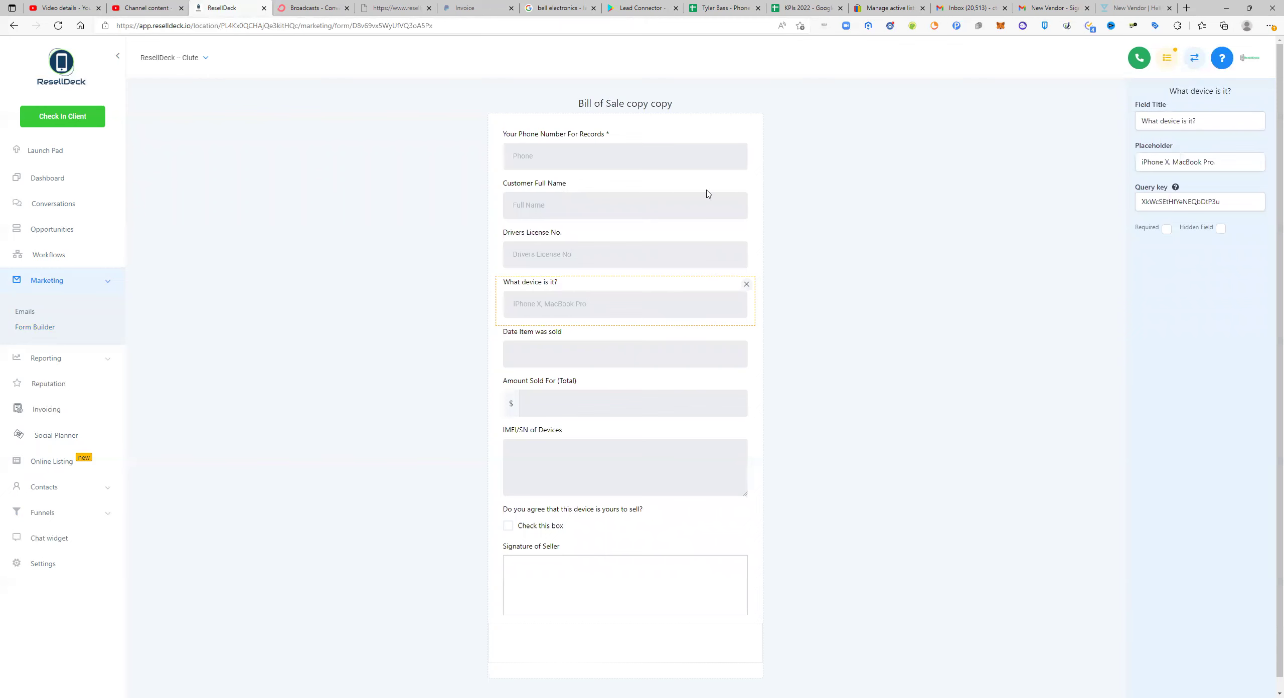
left_click(702, 159)
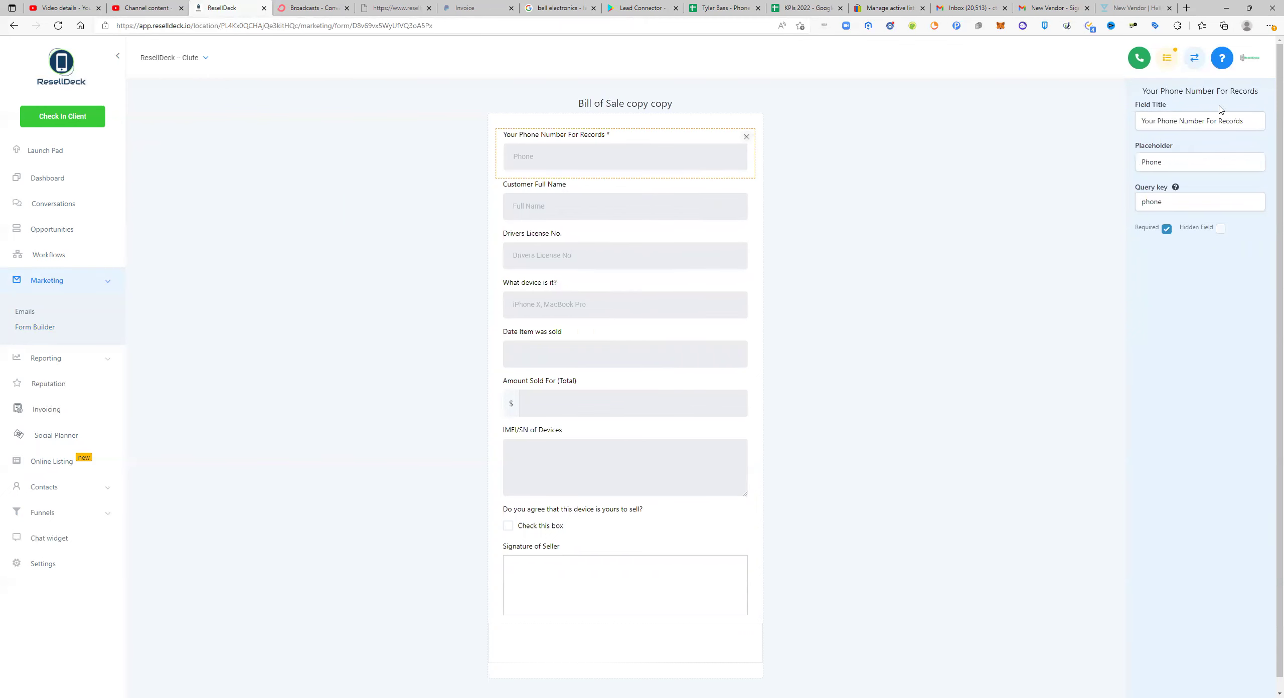
left_click(888, 126)
left_click(1204, 121)
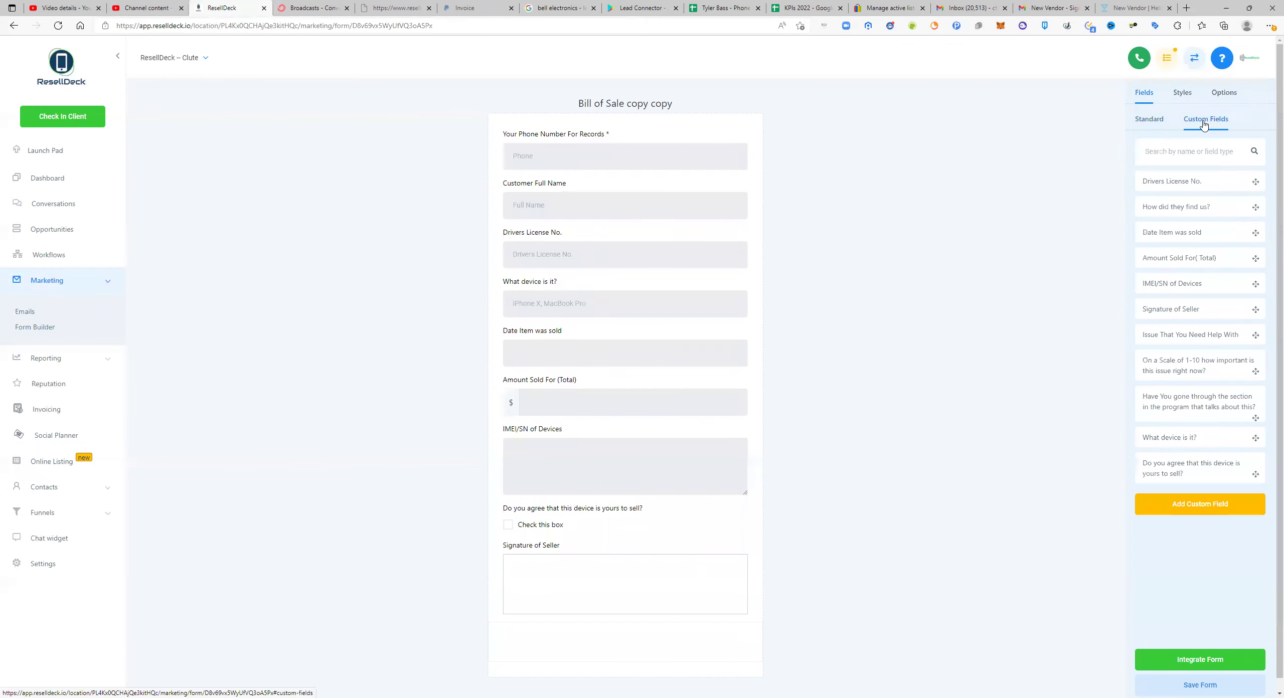
left_click(1169, 512)
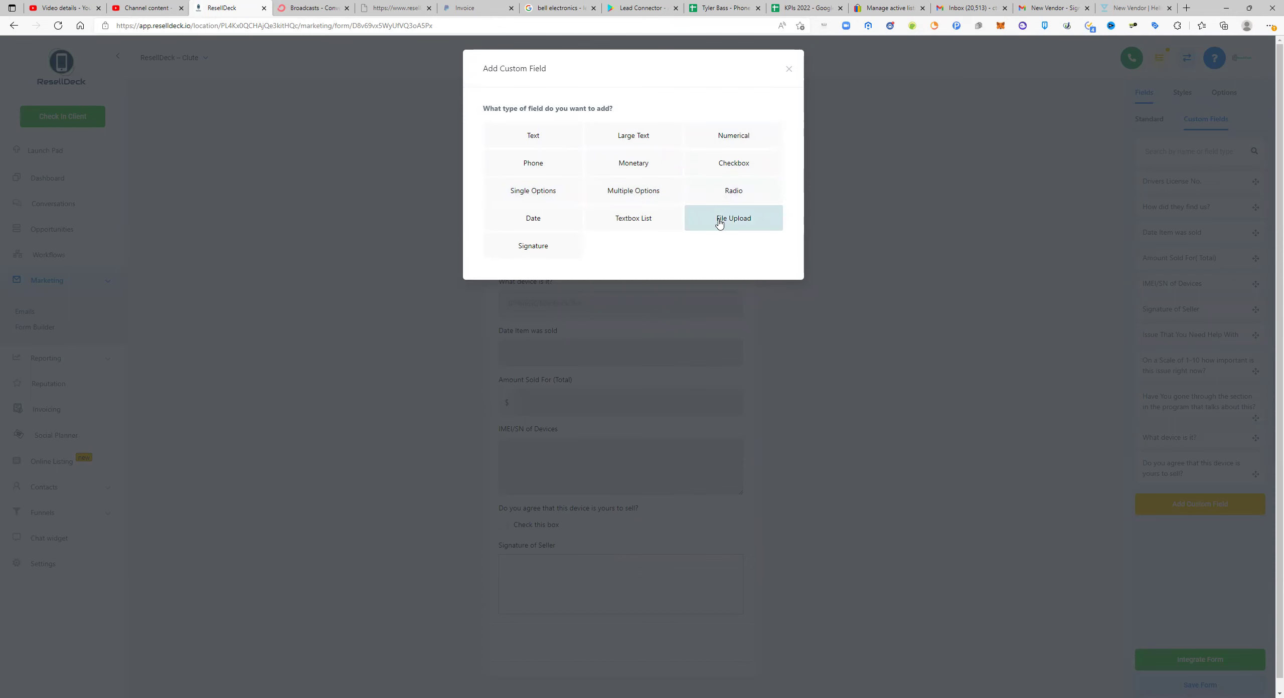
left_click(789, 69)
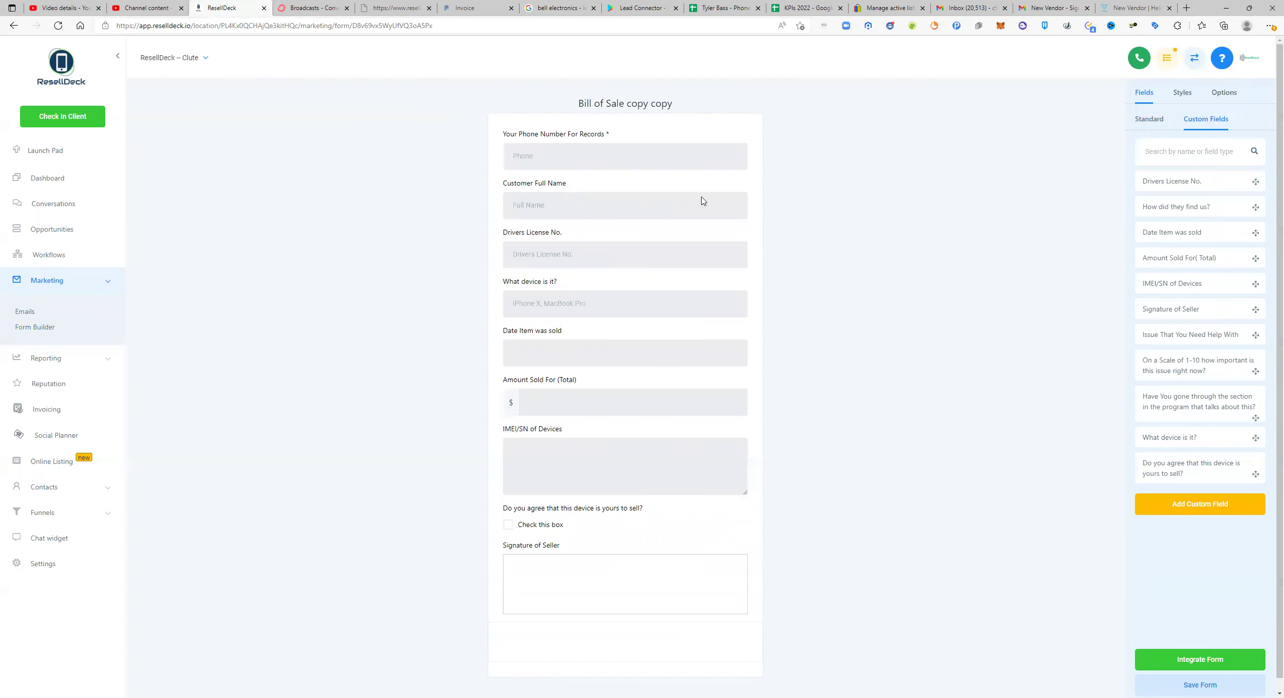
Step: Switch to the Bell Electronics - League city account, discarding the unsaved form
left_click(186, 68)
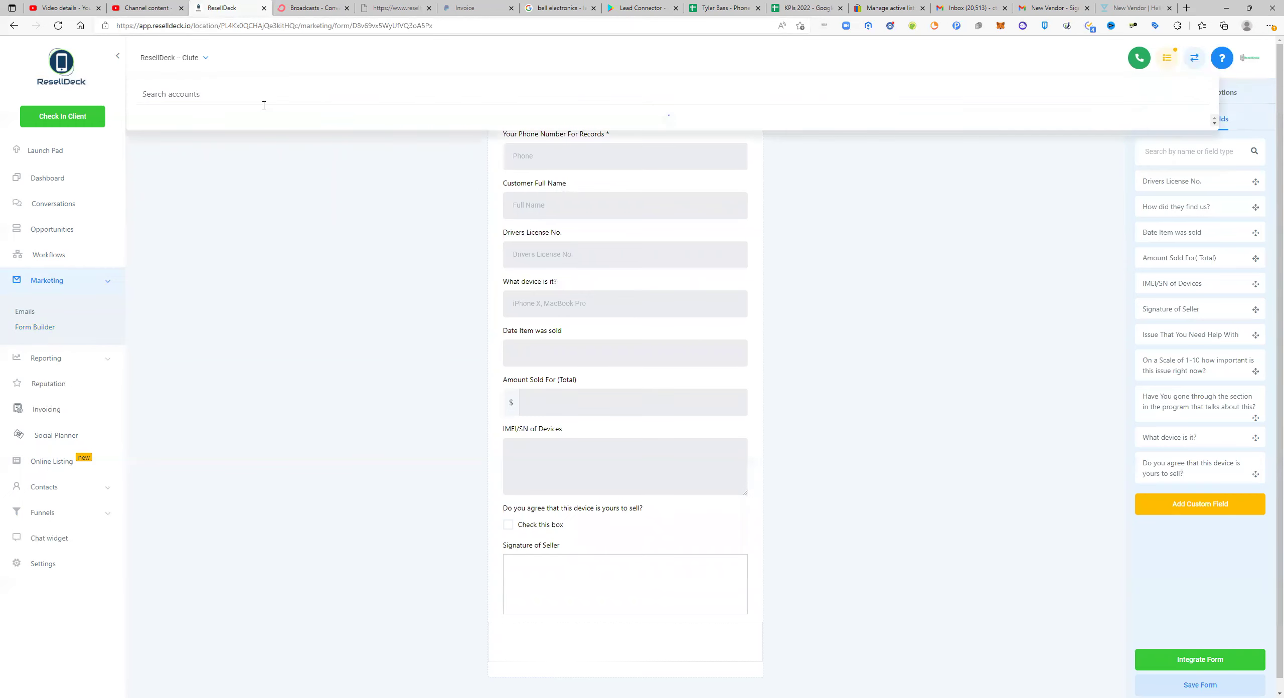
left_click(177, 182)
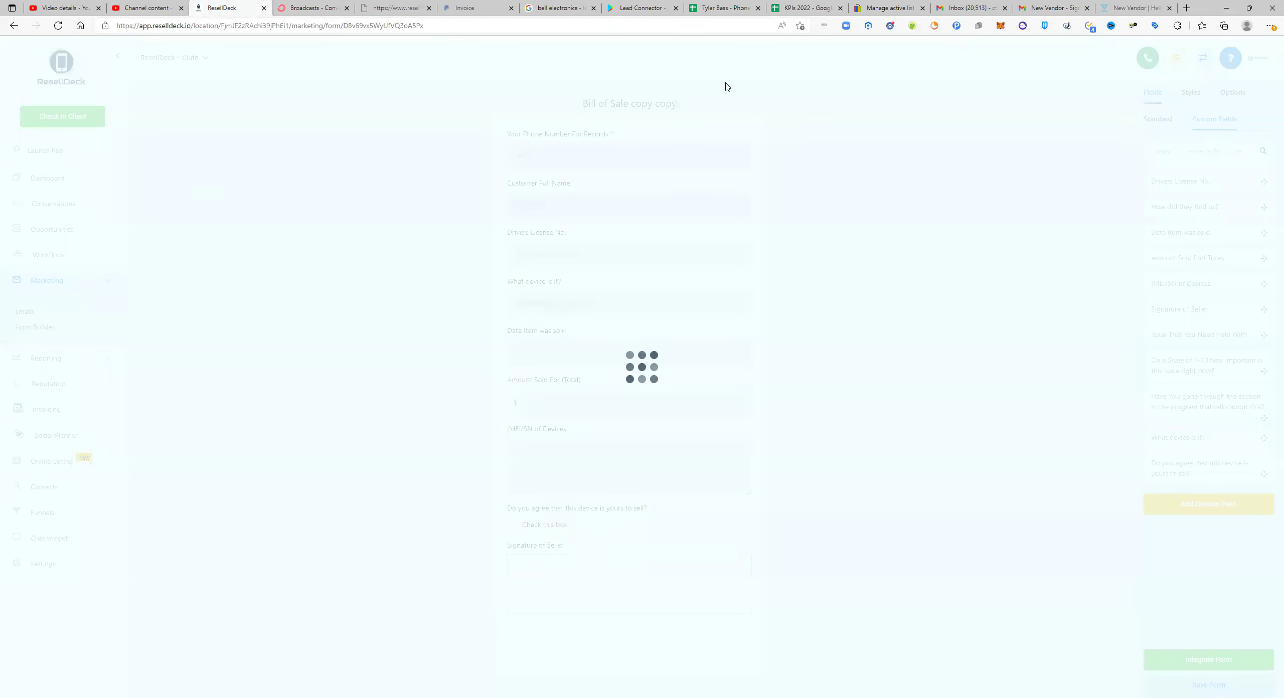
left_click(779, 144)
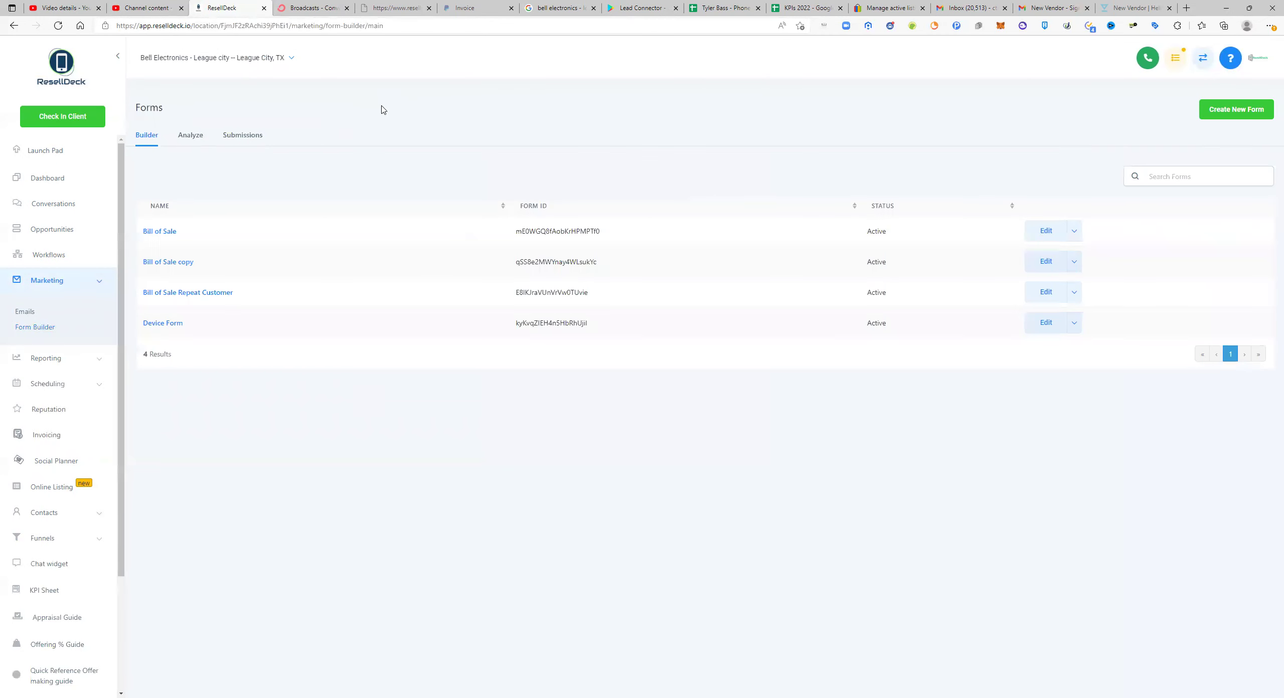
Step: Open and scroll through the account's Bill of Sale form, then collapse the Marketing menu
left_click(161, 232)
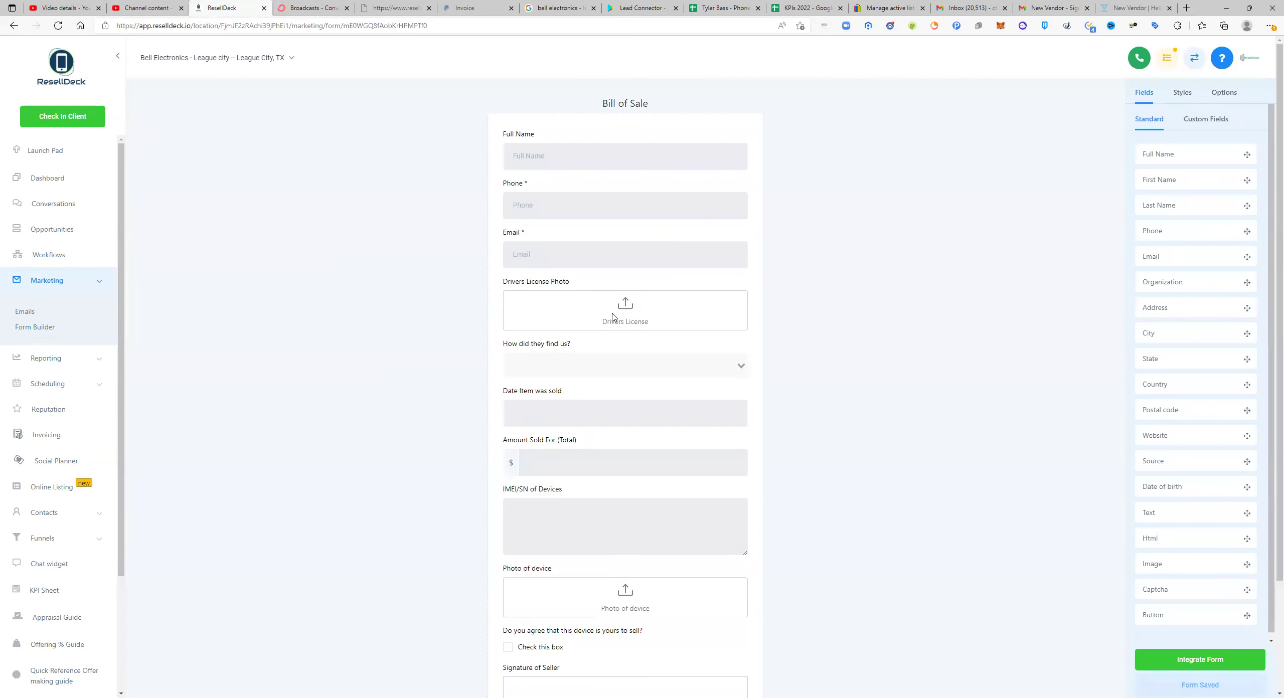
scroll(633, 517, "down", 3)
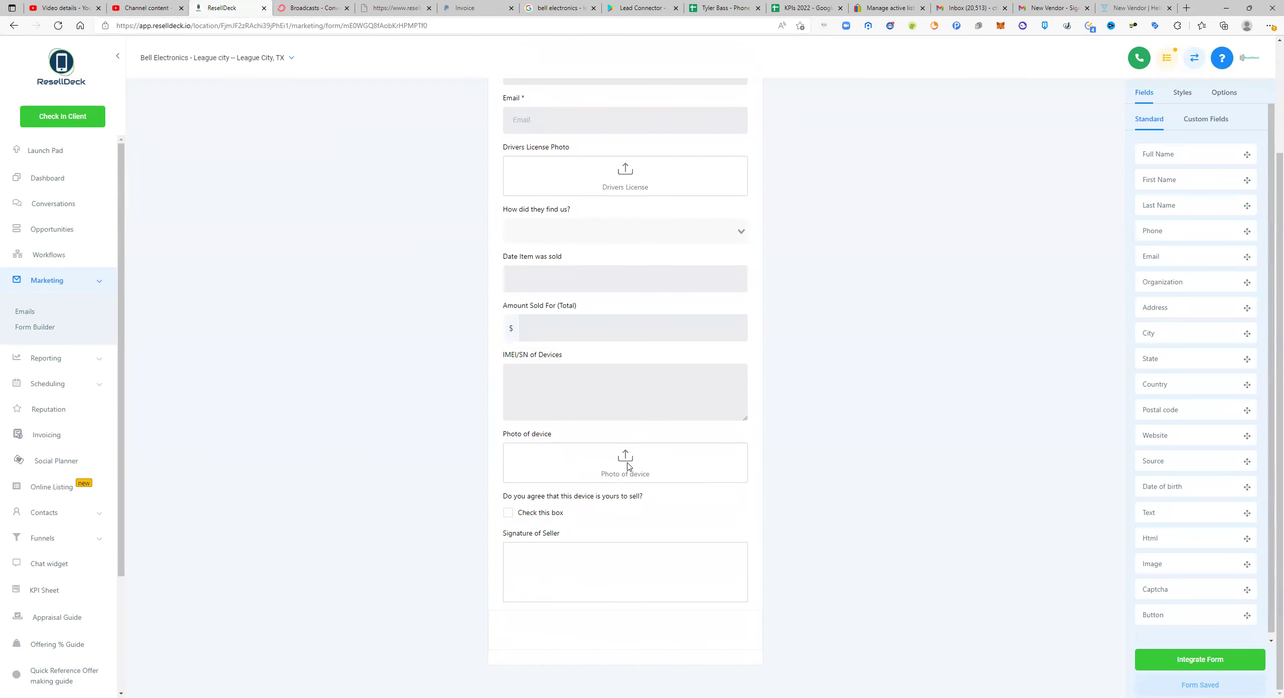
scroll(636, 514, "up", 3)
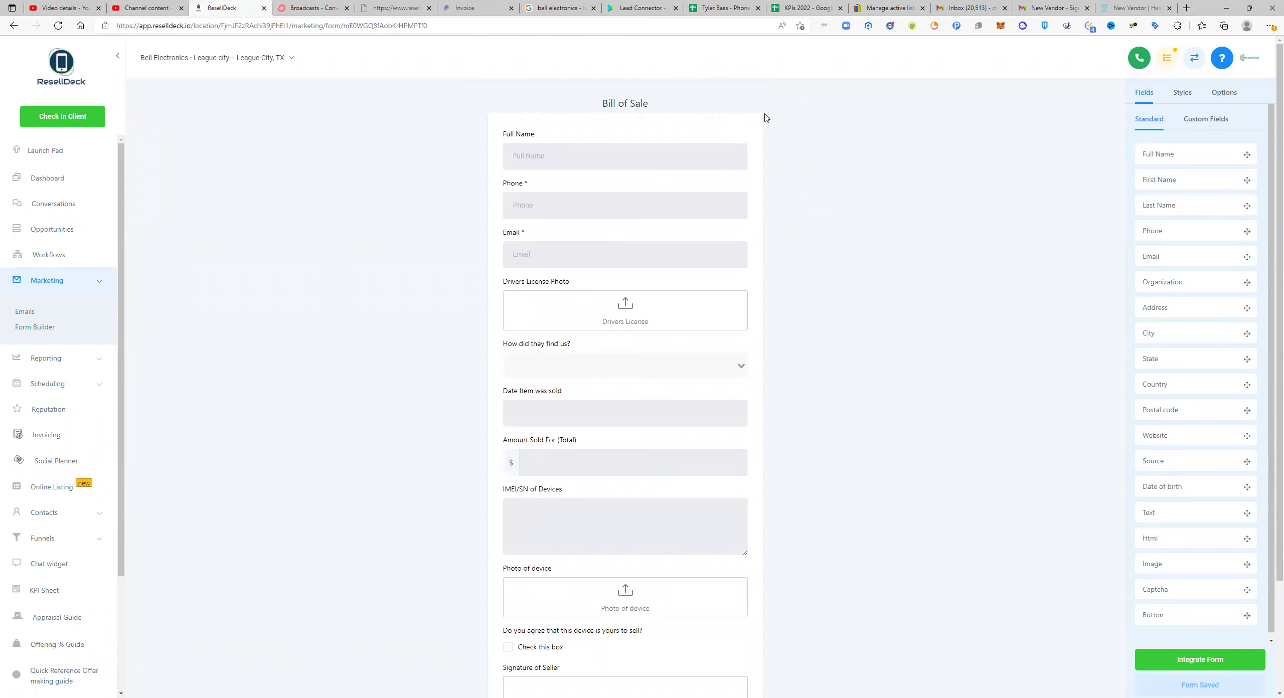
scroll(649, 562, "down", 3)
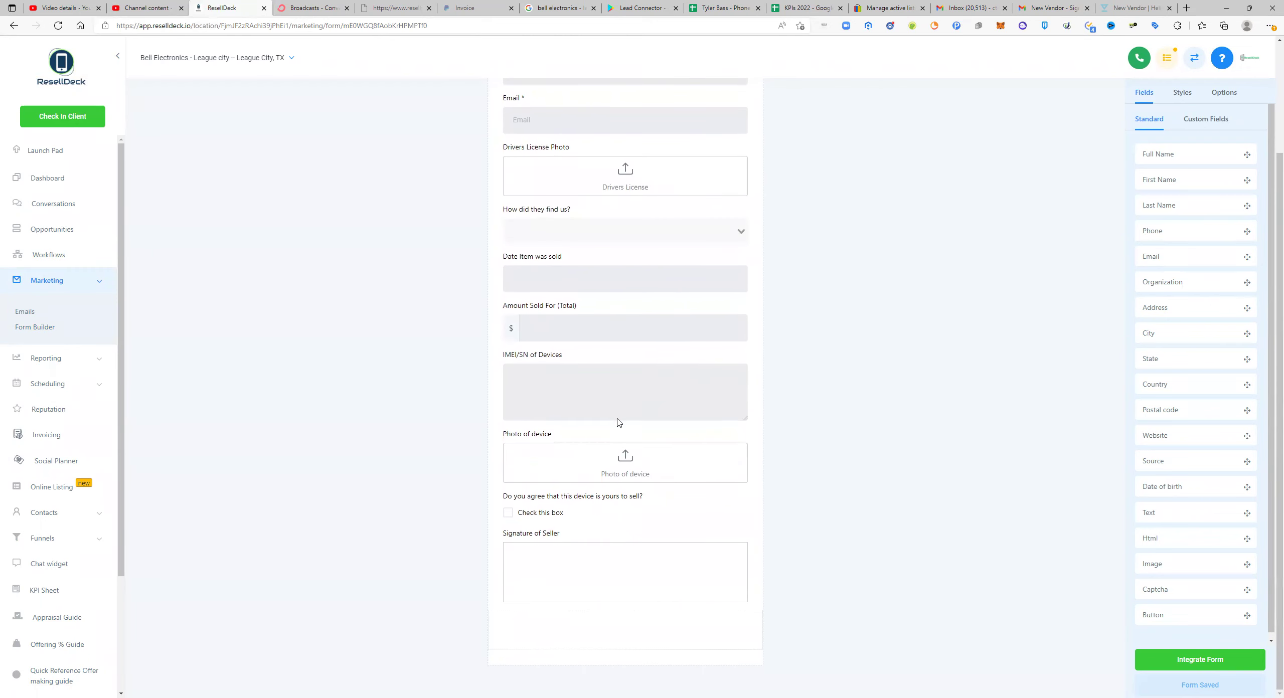
scroll(429, 301, "up", 3)
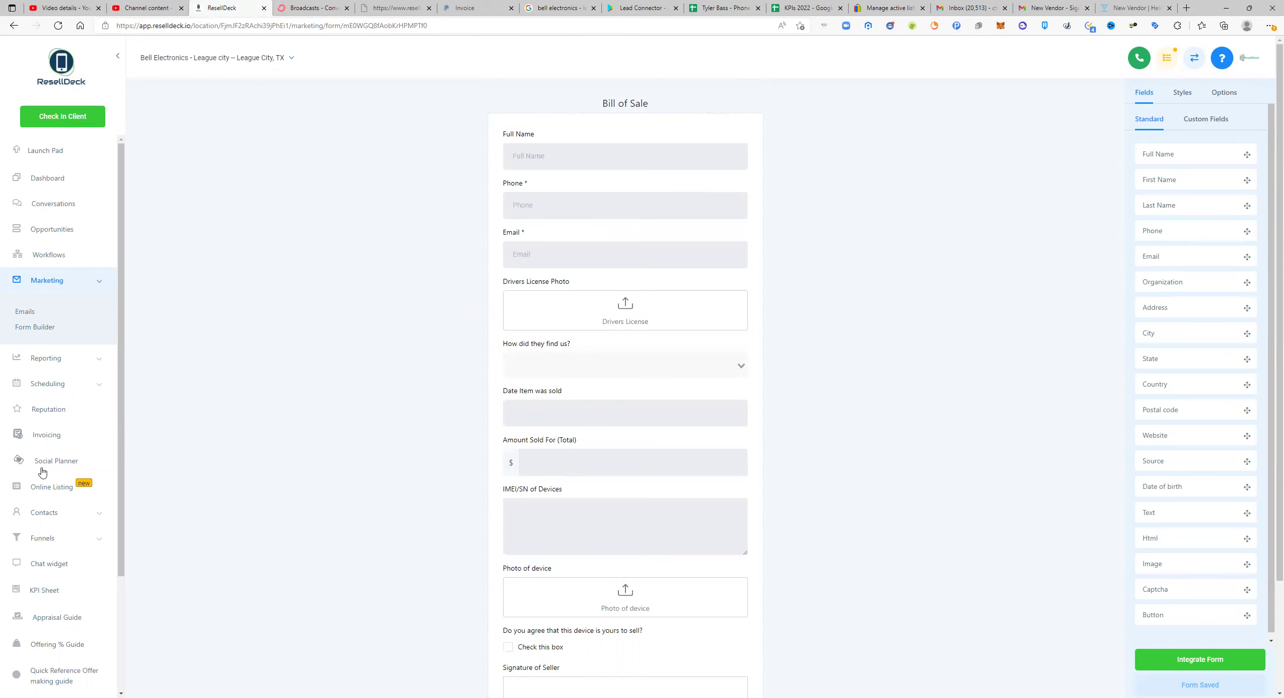
scroll(66, 527, "down", 2)
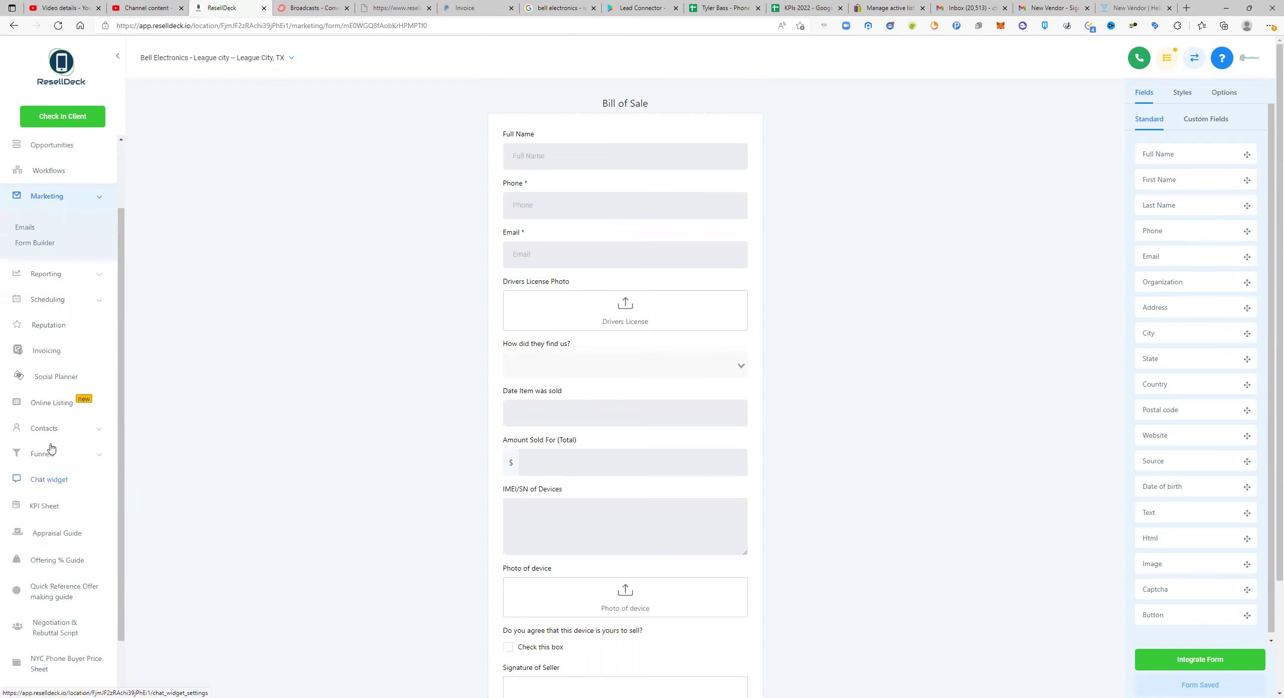
left_click(67, 200)
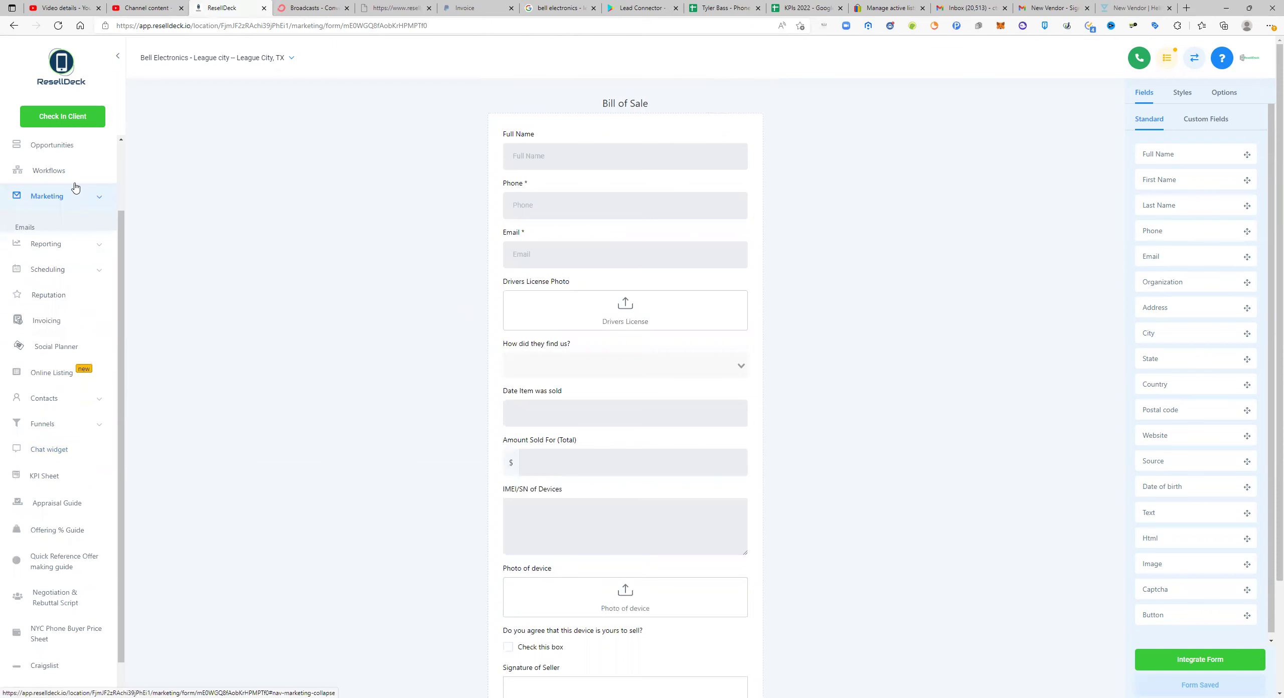
Step: View the Bell Electronics Follow up after sale workflow and return to the workflows list
left_click(70, 173)
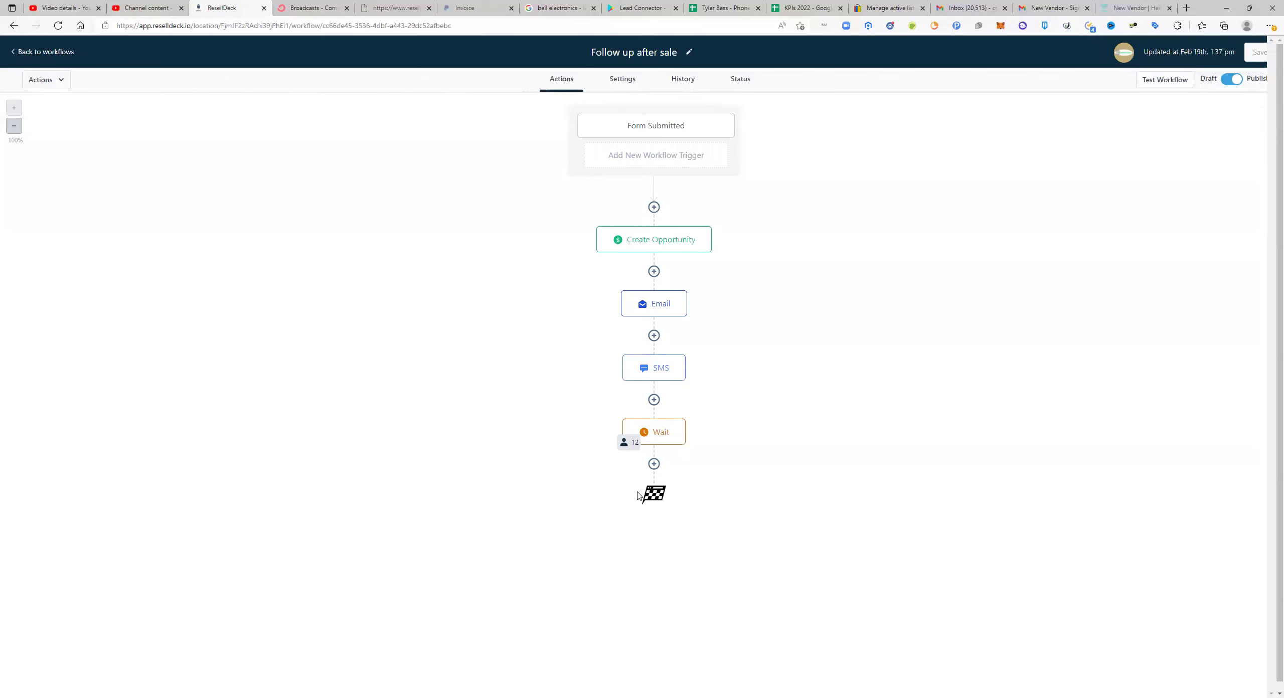
left_click(35, 52)
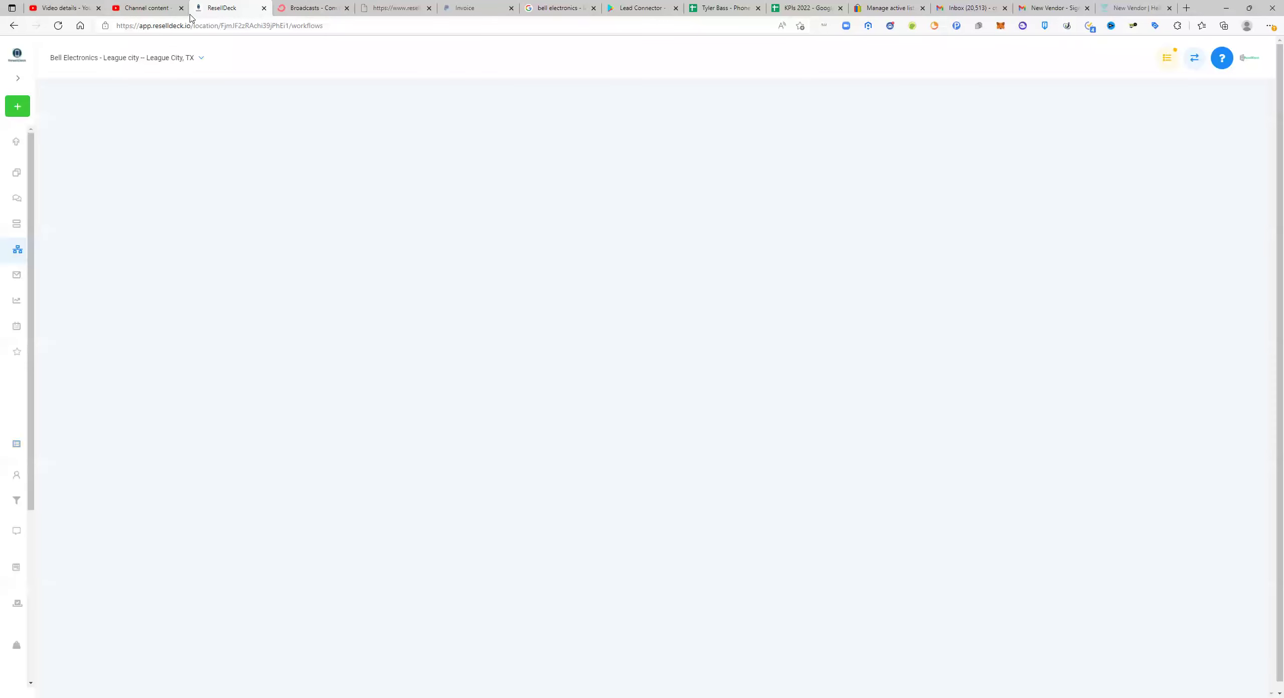
Step: Switch to Buyback Express and scroll through its Follow Up After Sale email, SMS and wait steps
left_click(173, 59)
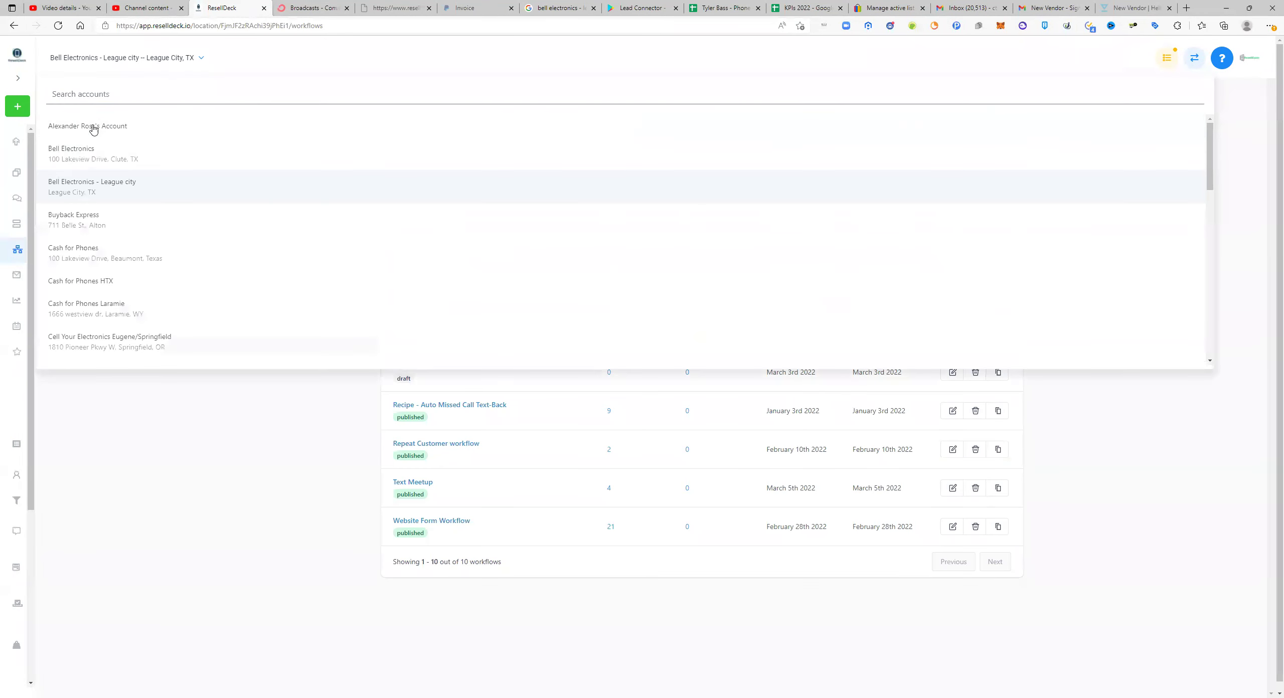
left_click(71, 220)
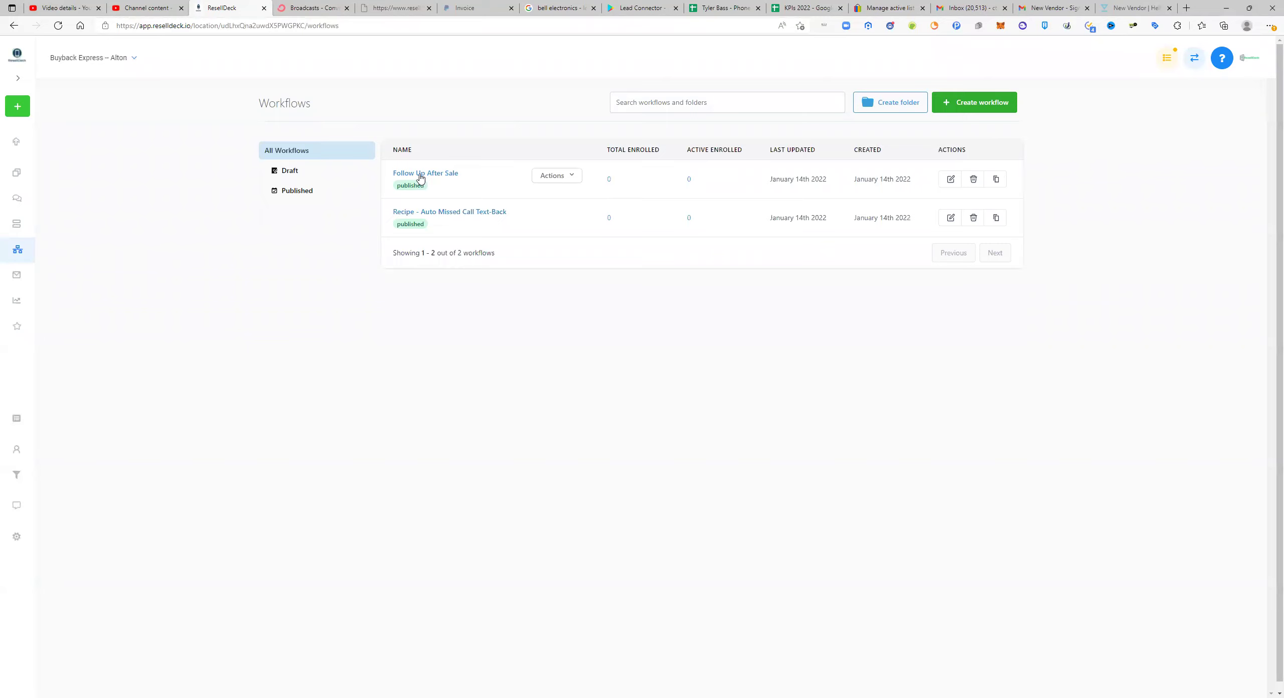
left_click(421, 175)
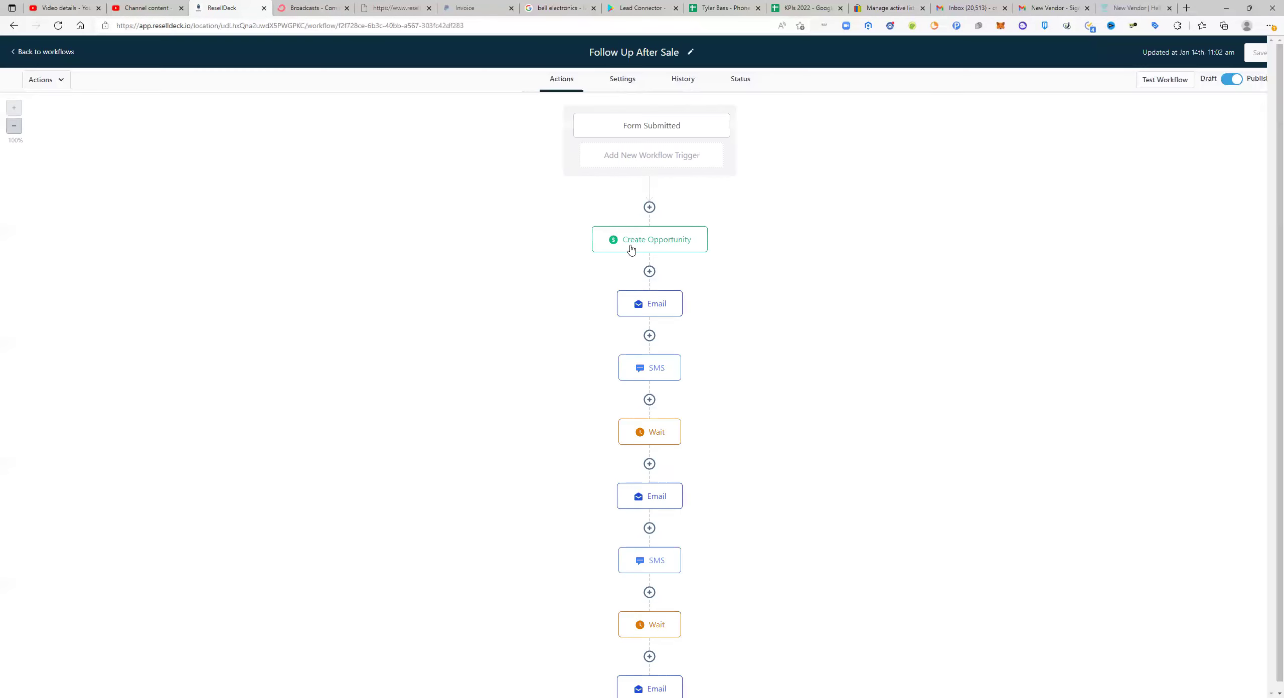
scroll(788, 264, "down", 2)
scroll(765, 355, "down", 5)
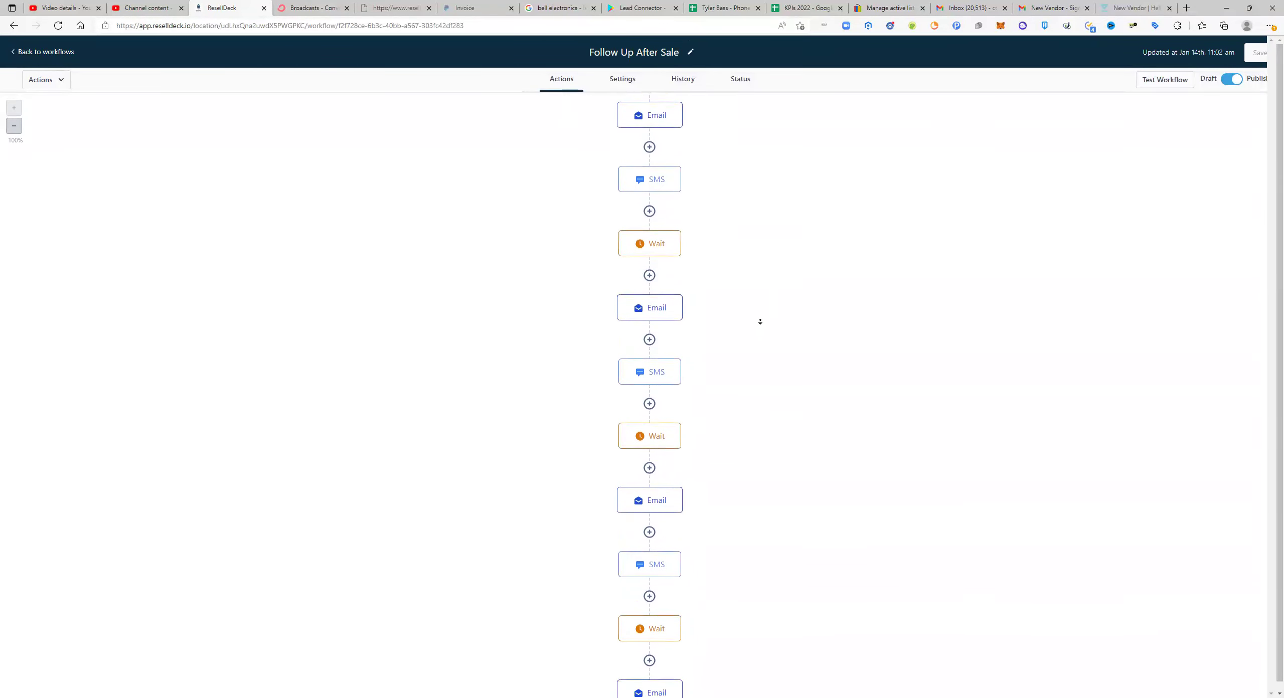
scroll(766, 387, "up", 3)
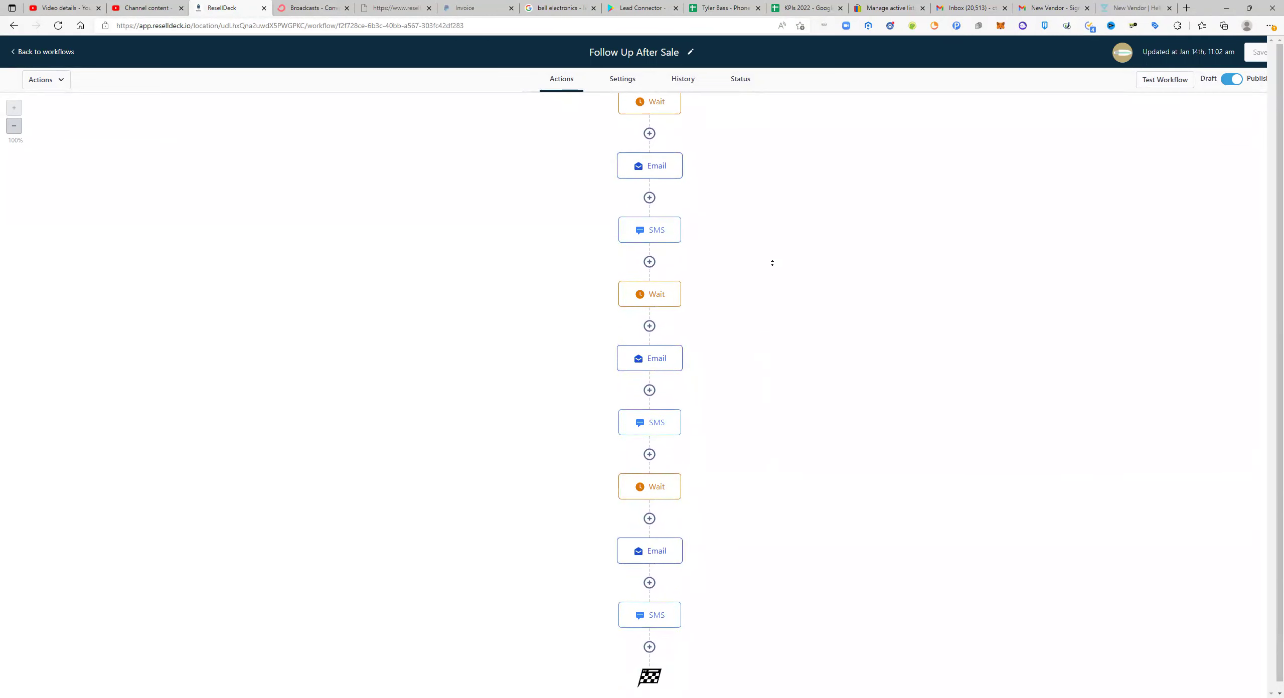